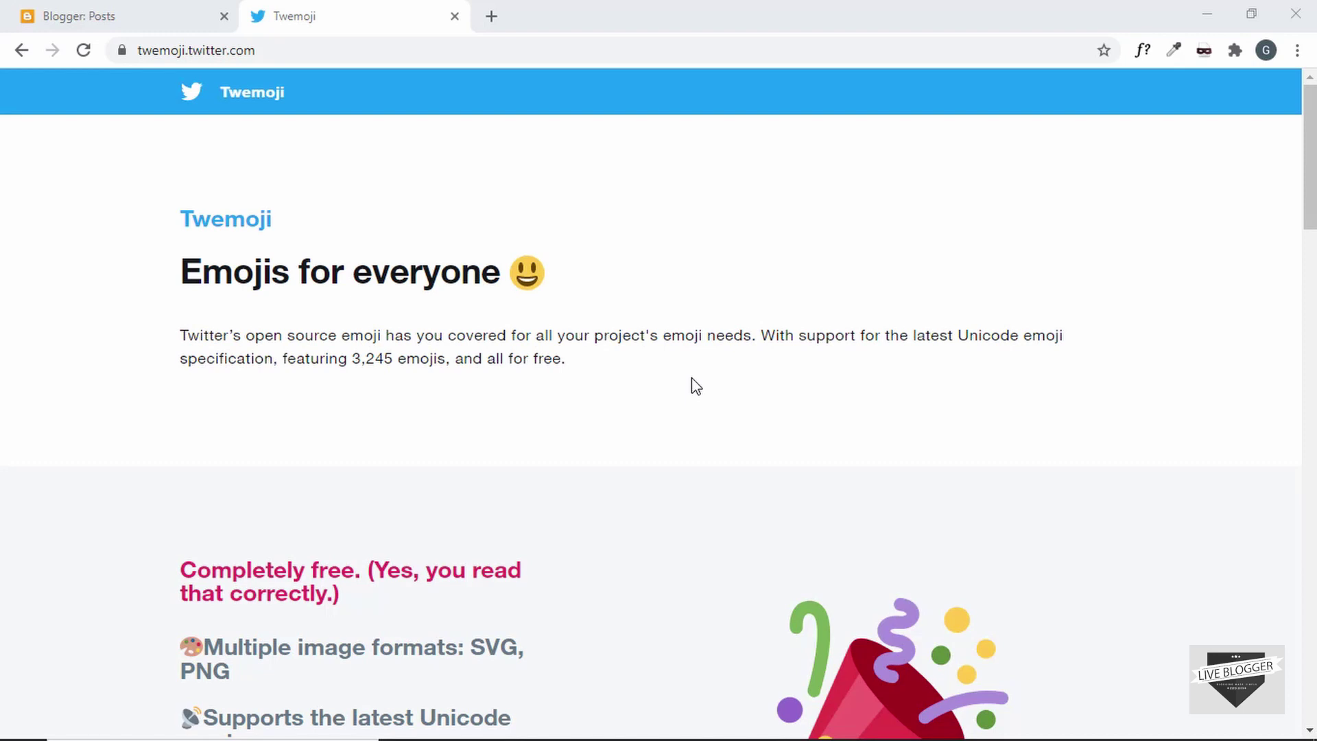
{"action": "scroll", "coordinate": [691, 378], "scroll_direction": "down", "scroll_amount": 5}
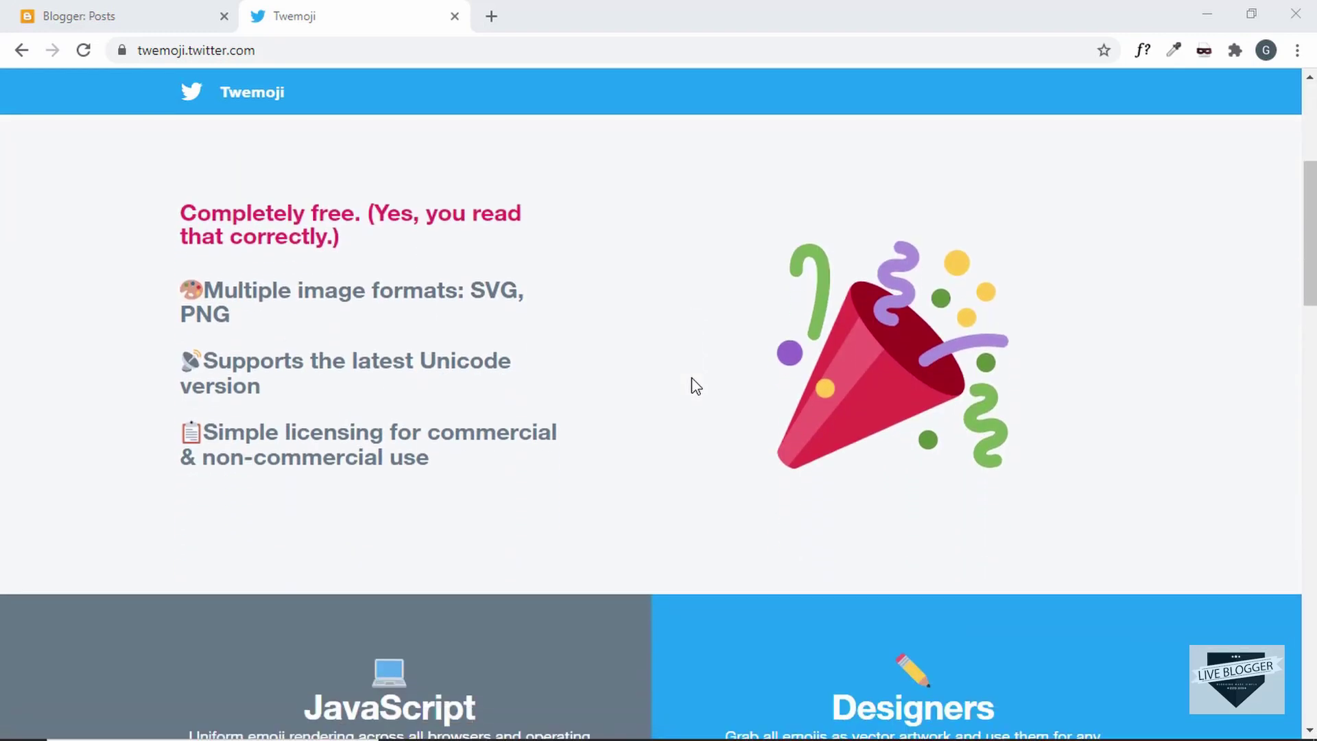
{"action": "scroll", "coordinate": [691, 377], "scroll_direction": "down", "scroll_amount": 1}
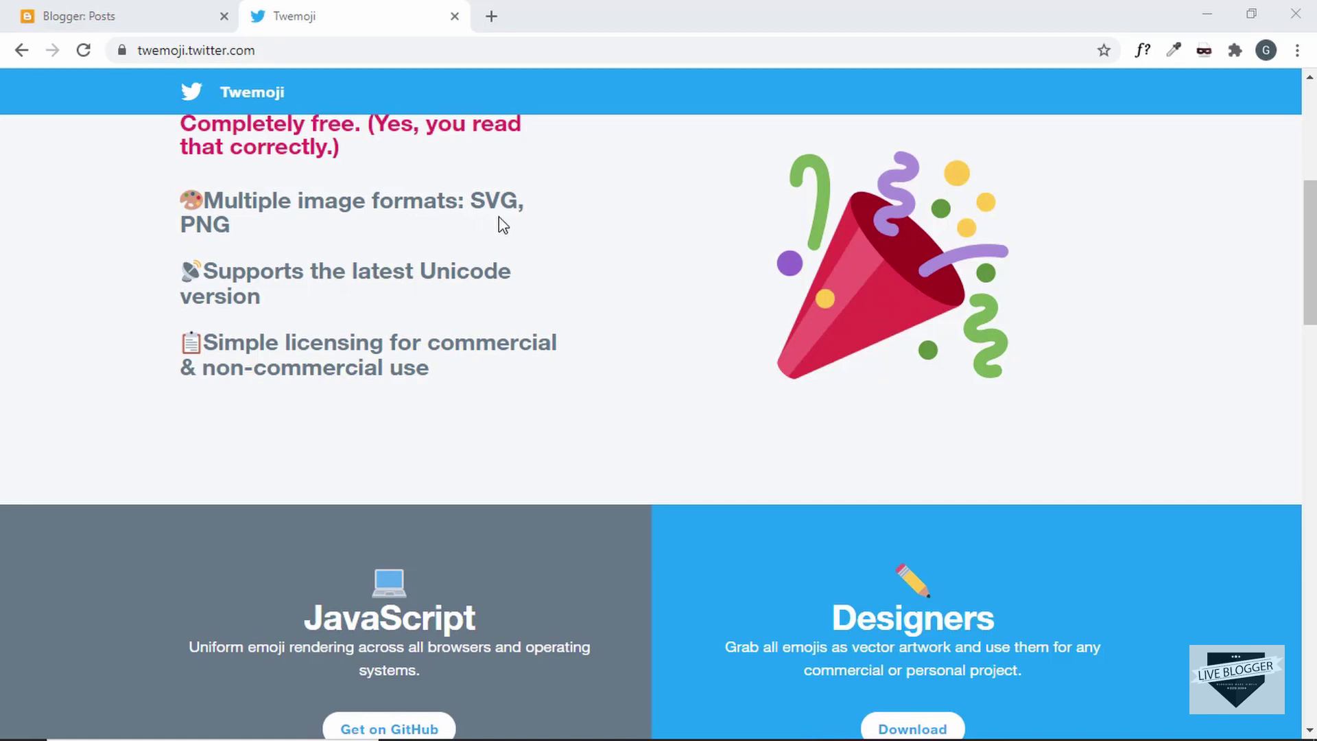
{"action": "scroll", "coordinate": [480, 429], "scroll_direction": "up", "scroll_amount": 2}
{"action": "scroll", "coordinate": [479, 429], "scroll_direction": "down", "scroll_amount": 3}
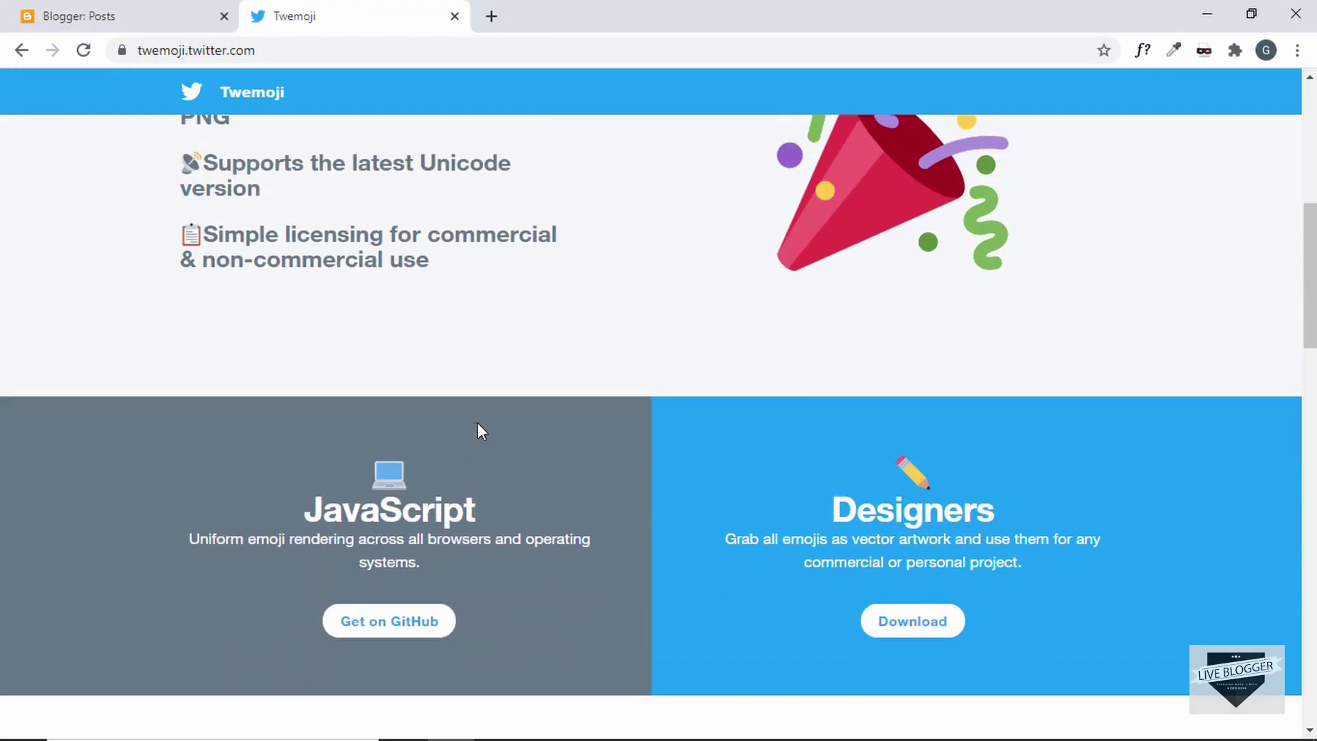
{"action": "scroll", "coordinate": [477, 422], "scroll_direction": "down", "scroll_amount": 4}
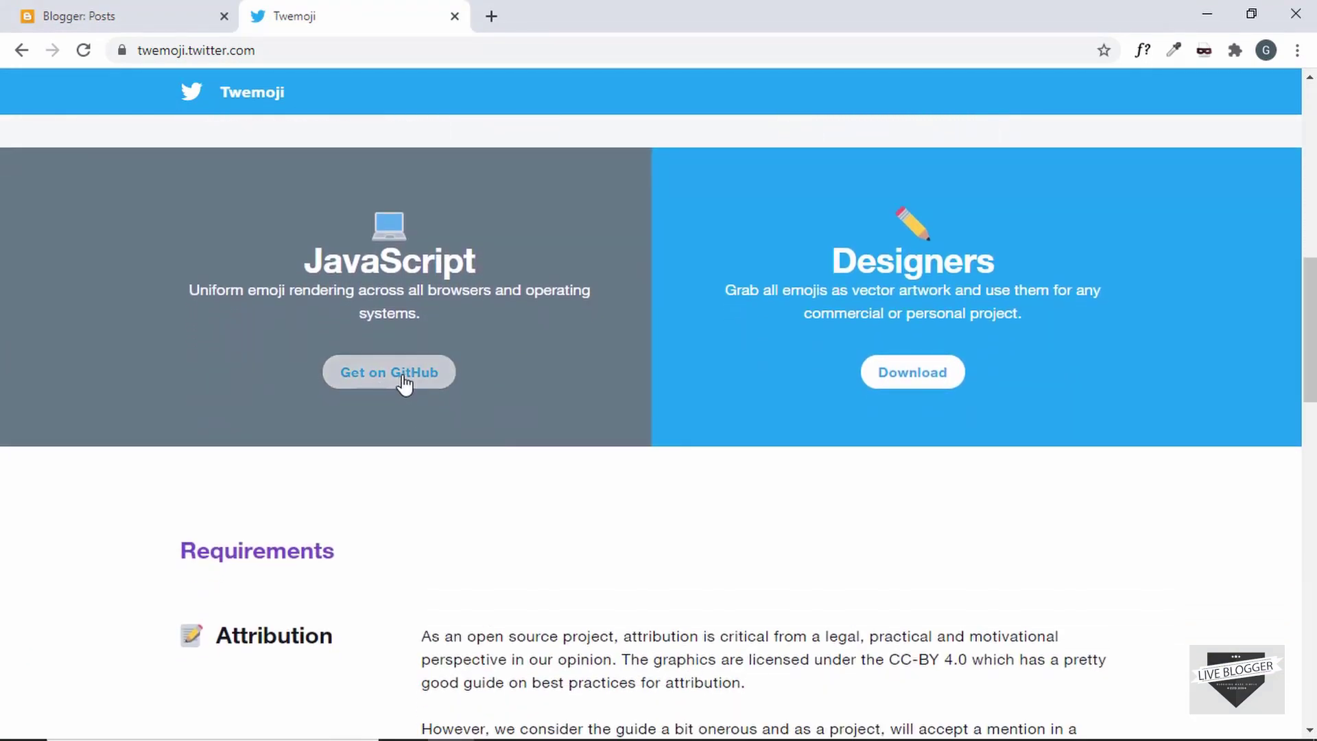
{"action": "scroll", "coordinate": [567, 385], "scroll_direction": "down", "scroll_amount": 3}
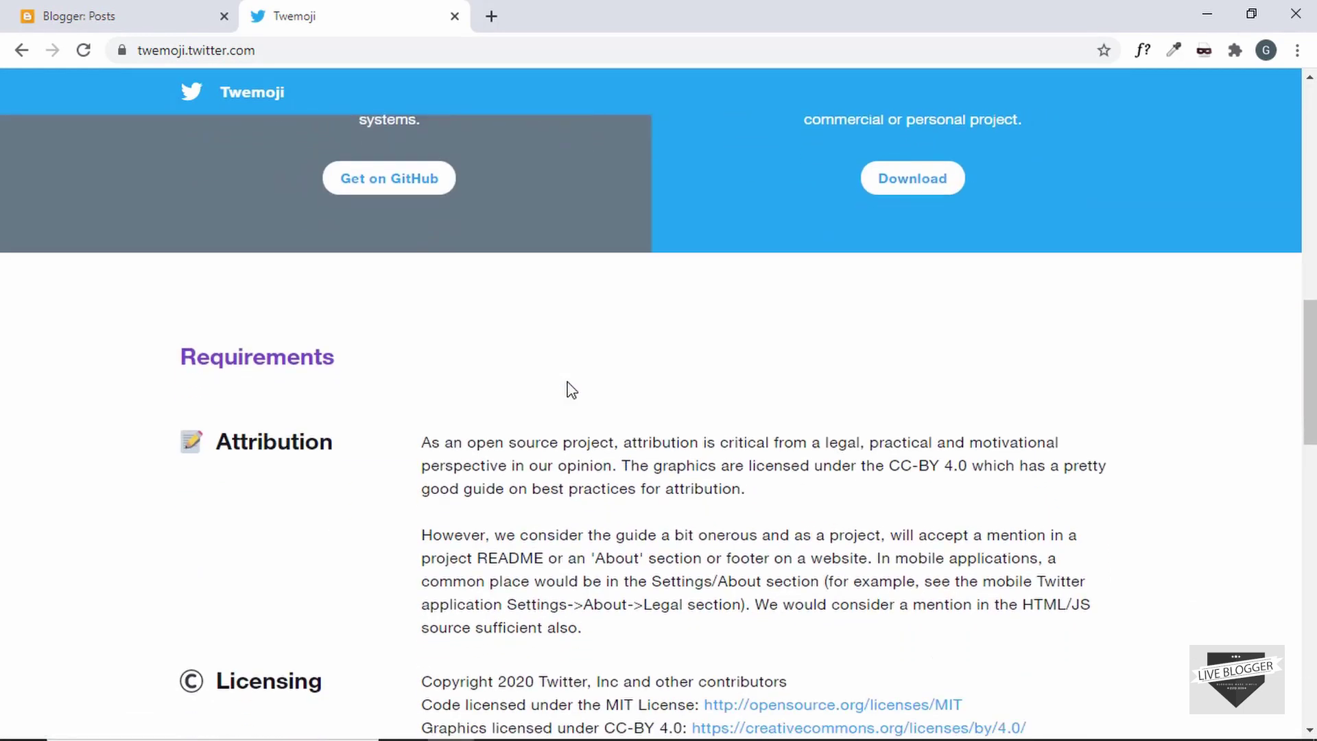
{"action": "scroll", "coordinate": [569, 387], "scroll_direction": "down", "scroll_amount": 8}
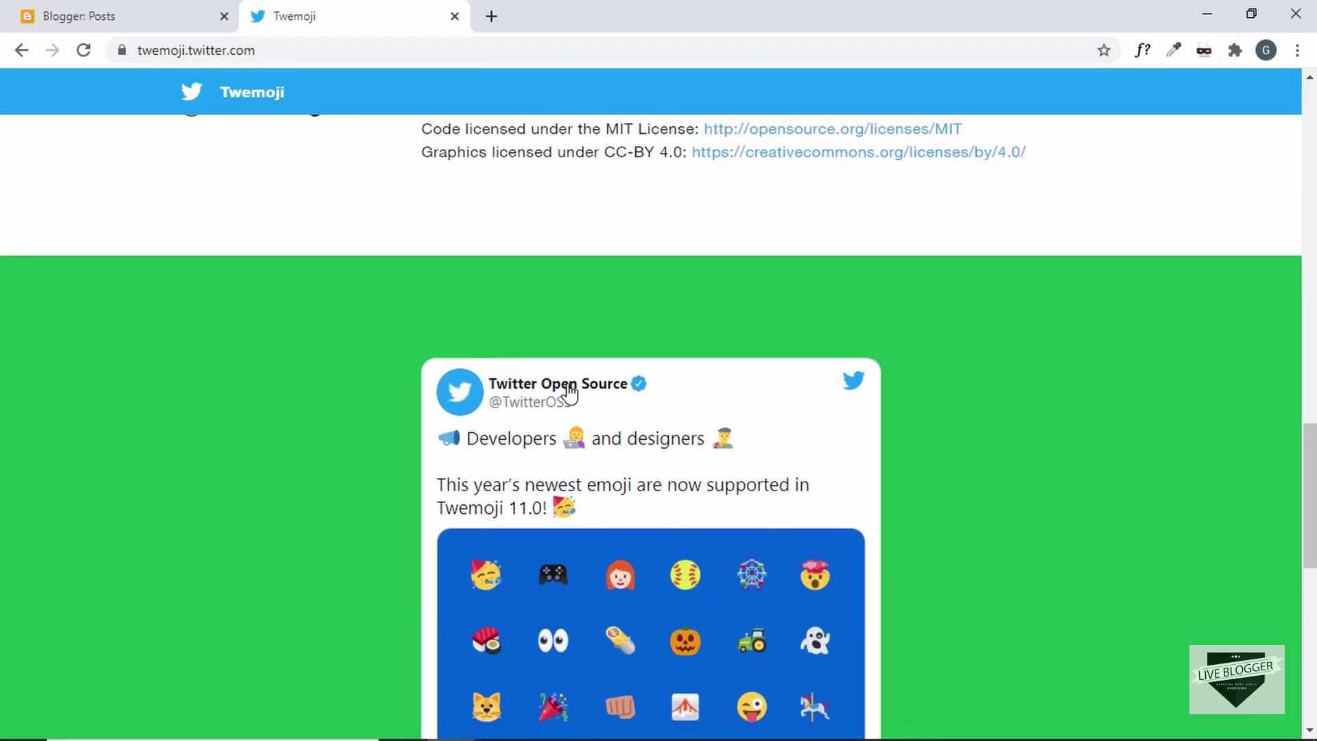
{"action": "scroll", "coordinate": [569, 388], "scroll_direction": "down", "scroll_amount": 8}
{"action": "key", "text": "Home"}
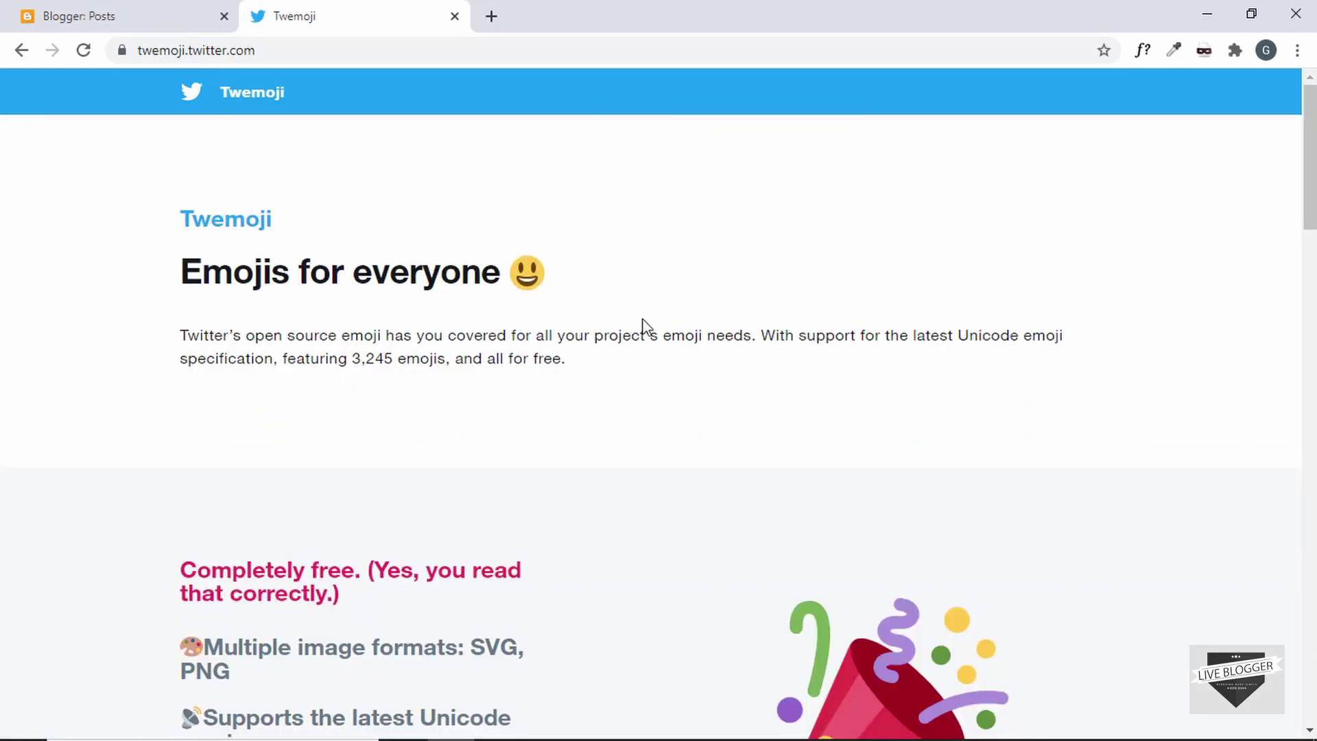
{"action": "scroll", "coordinate": [643, 326], "scroll_direction": "down", "scroll_amount": 10}
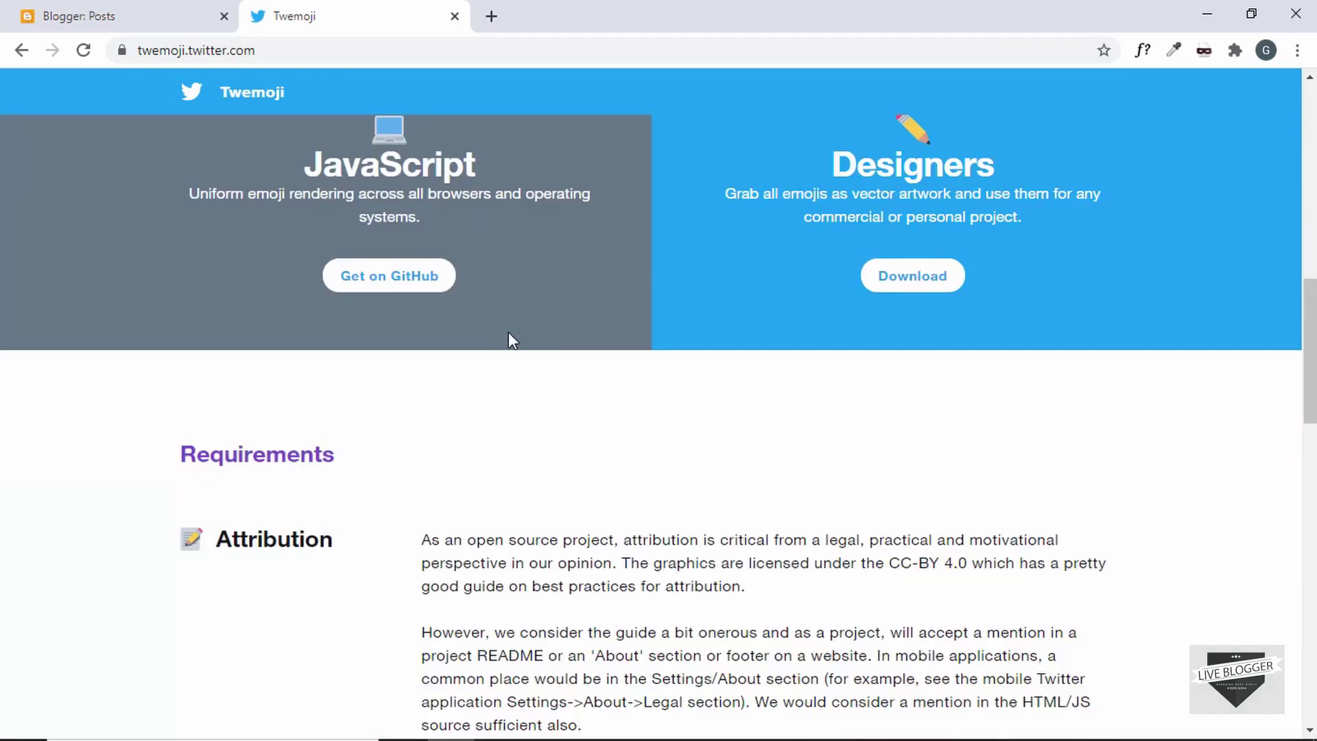
{"action": "scroll", "coordinate": [509, 341], "scroll_direction": "up", "scroll_amount": 1}
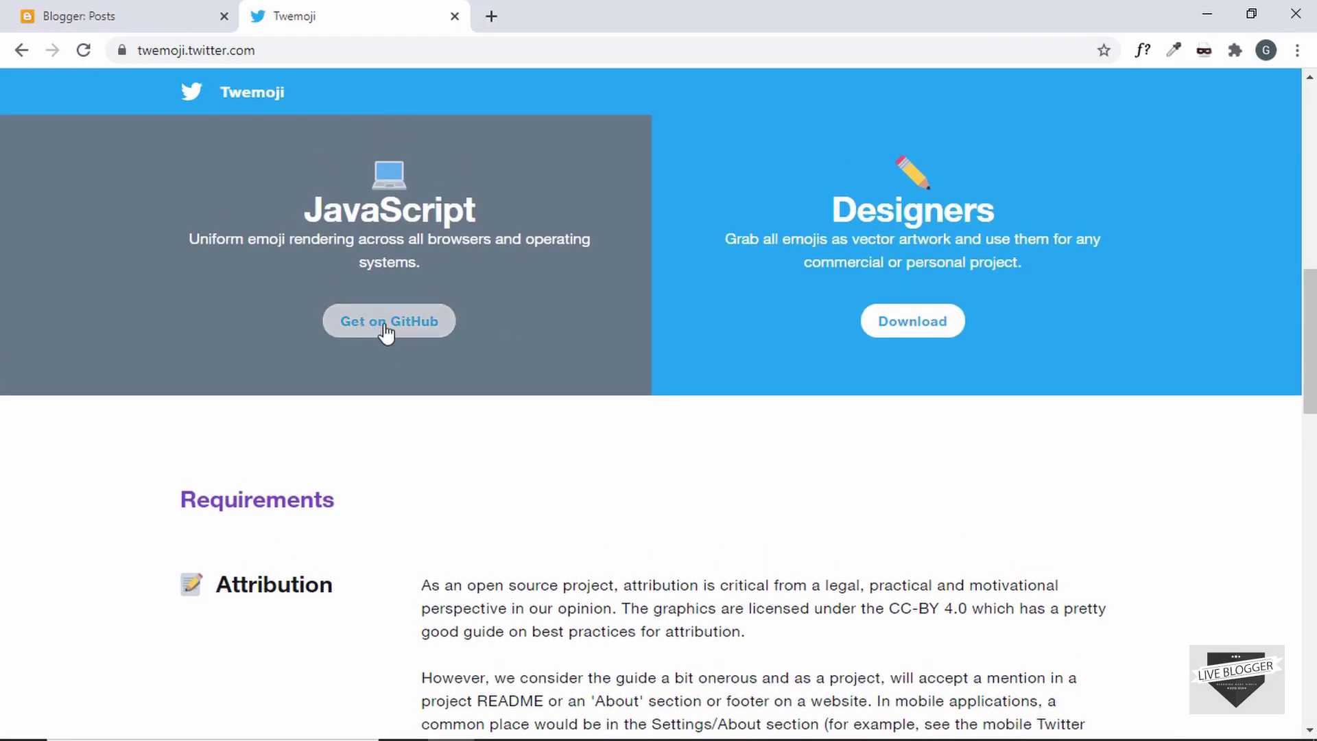
Open the twitter/twemoji GitHub repository and read its README down to Community Projects.
{"action": "left_click", "coordinate": [400, 335]}
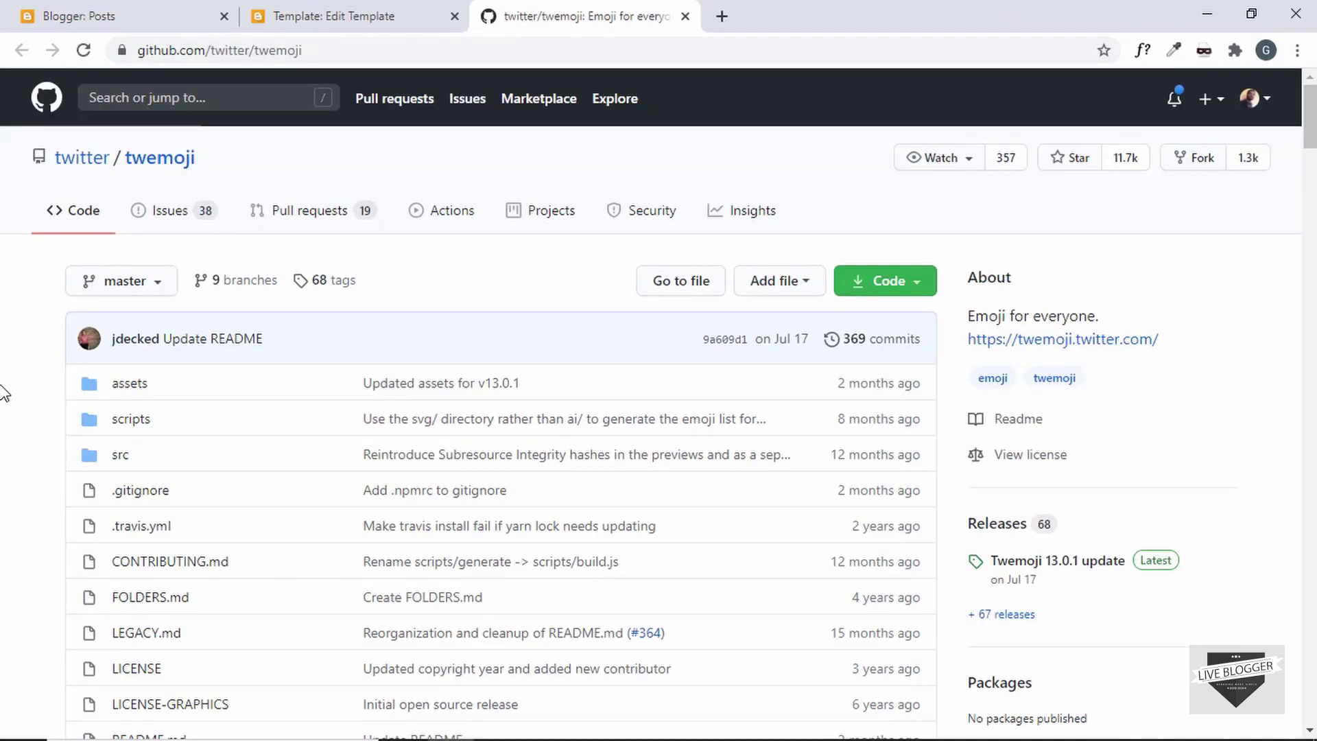
{"action": "scroll", "coordinate": [3, 406], "scroll_direction": "down", "scroll_amount": 5}
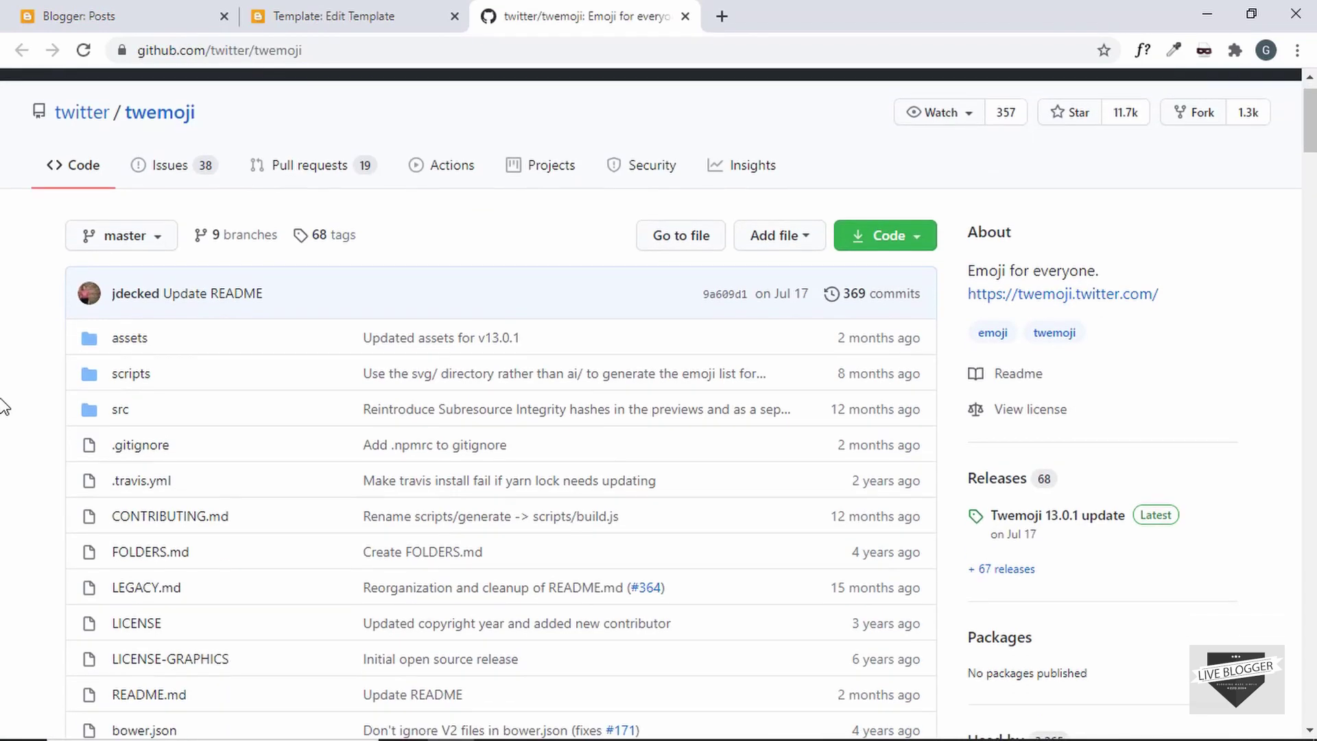
{"action": "scroll", "coordinate": [2, 405], "scroll_direction": "down", "scroll_amount": 7}
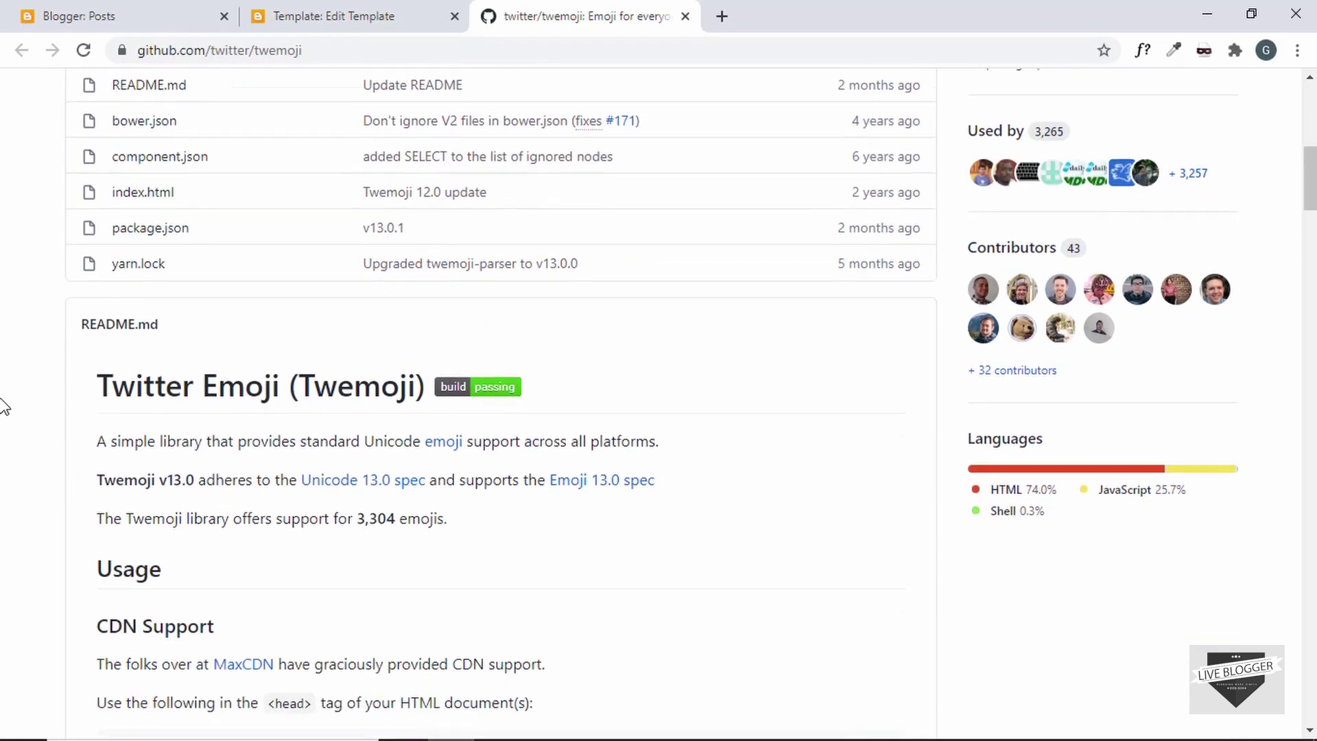
{"action": "scroll", "coordinate": [3, 406], "scroll_direction": "down", "scroll_amount": 10}
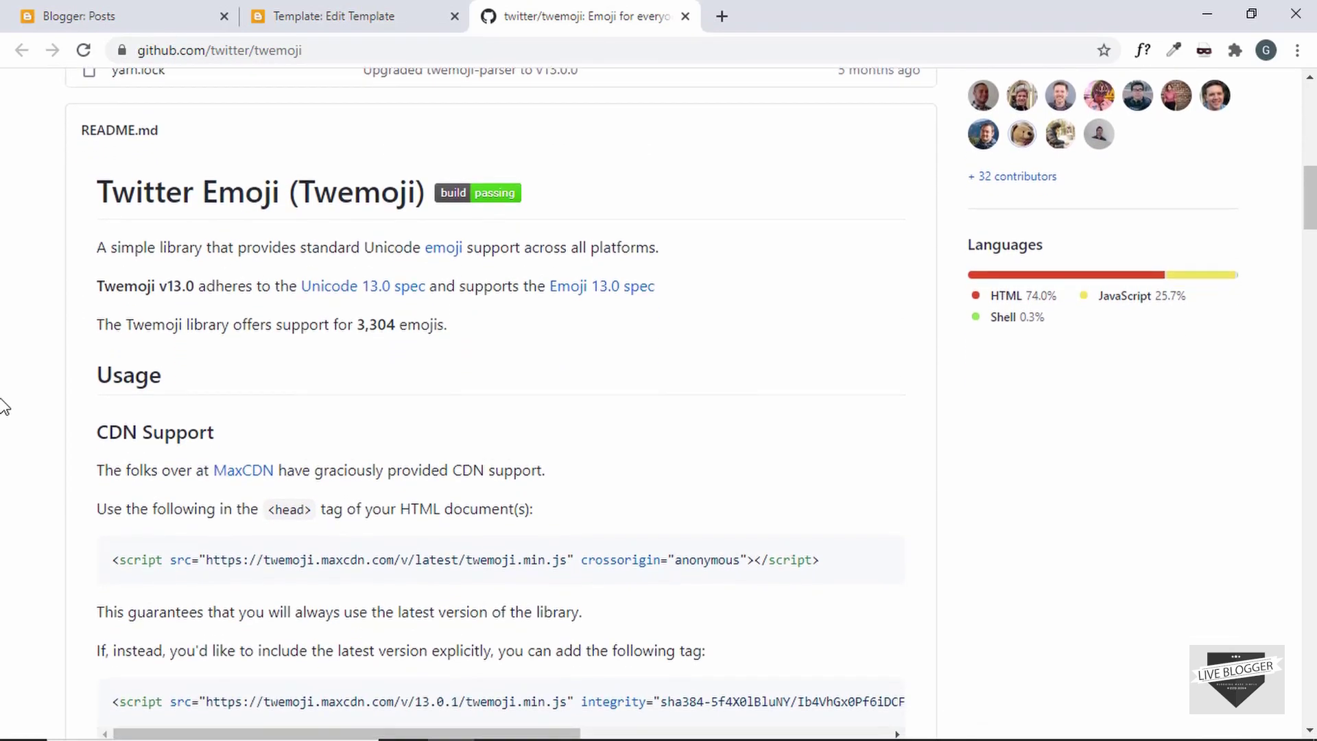
{"action": "scroll", "coordinate": [62, 378], "scroll_direction": "down", "scroll_amount": 1}
{"action": "scroll", "coordinate": [61, 378], "scroll_direction": "up", "scroll_amount": 3}
{"action": "scroll", "coordinate": [62, 377], "scroll_direction": "down", "scroll_amount": 7}
{"action": "scroll", "coordinate": [62, 378], "scroll_direction": "down", "scroll_amount": 20}
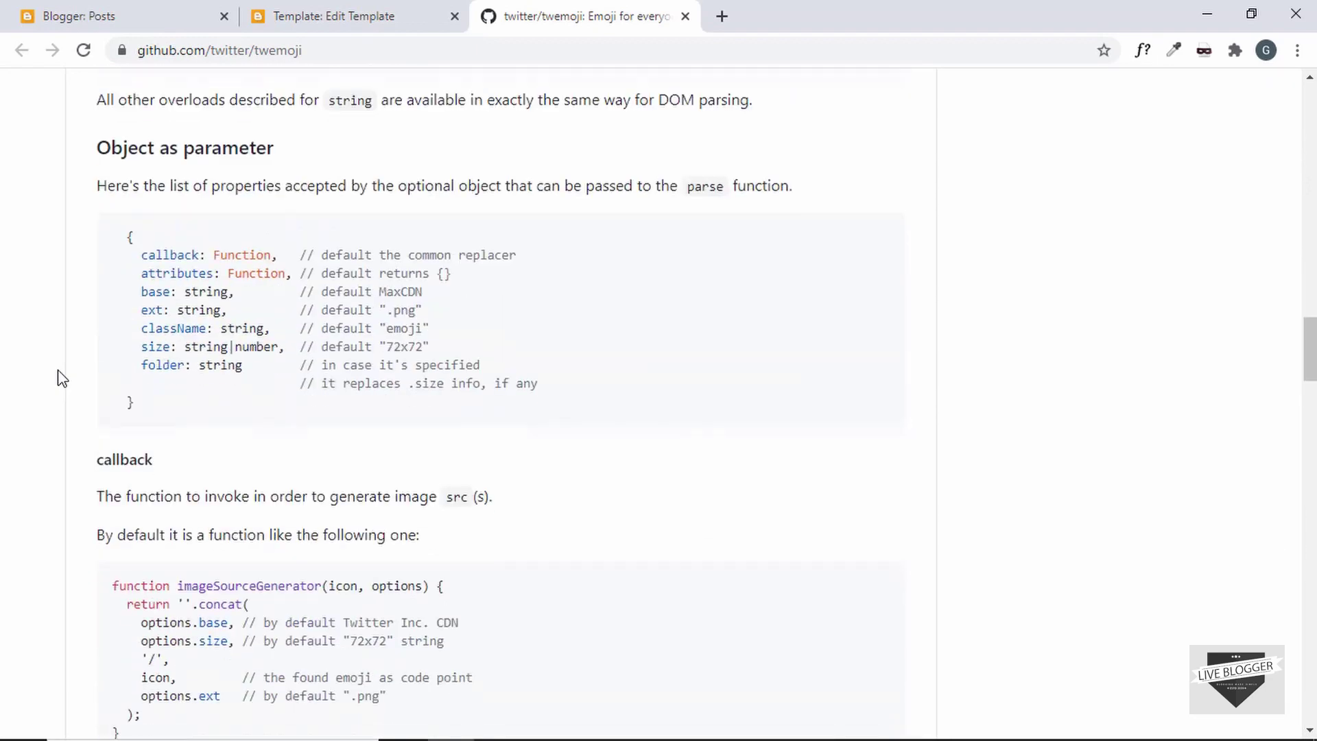
{"action": "scroll", "coordinate": [61, 377], "scroll_direction": "down", "scroll_amount": 15}
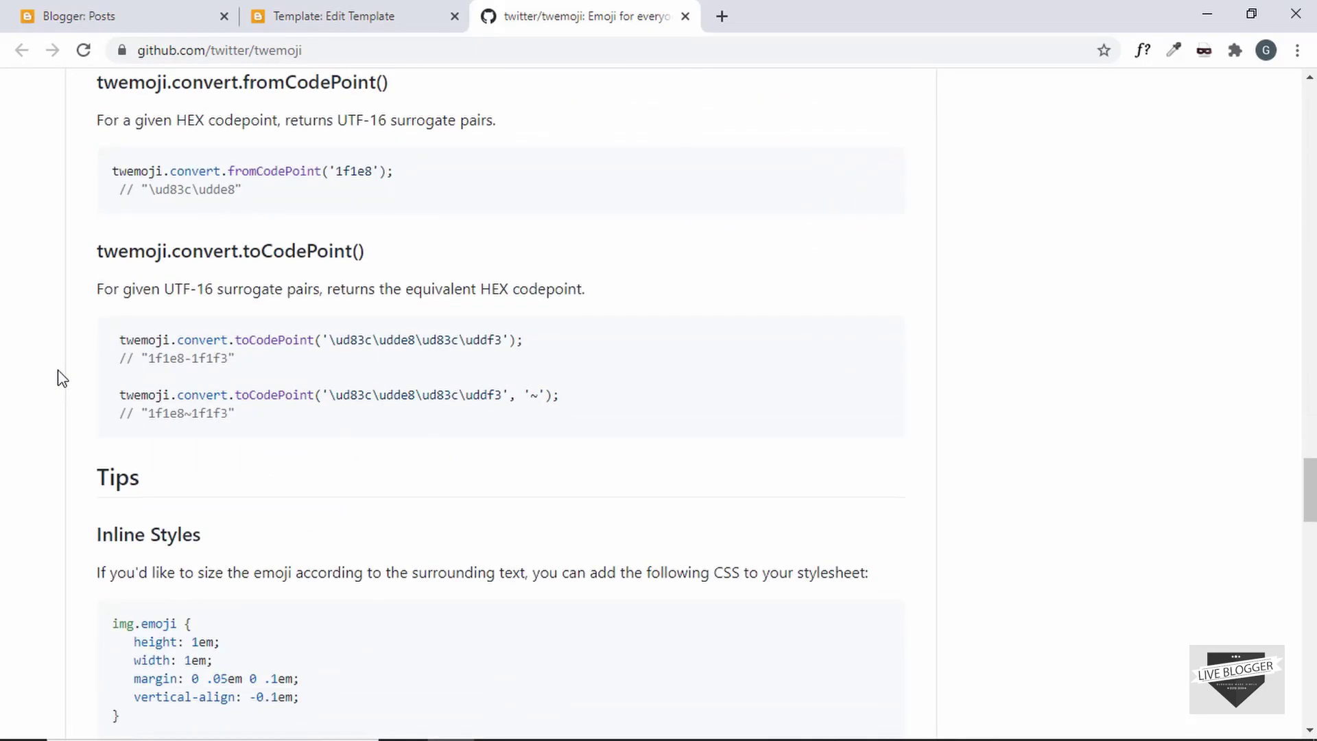
{"action": "scroll", "coordinate": [60, 378], "scroll_direction": "down", "scroll_amount": 17}
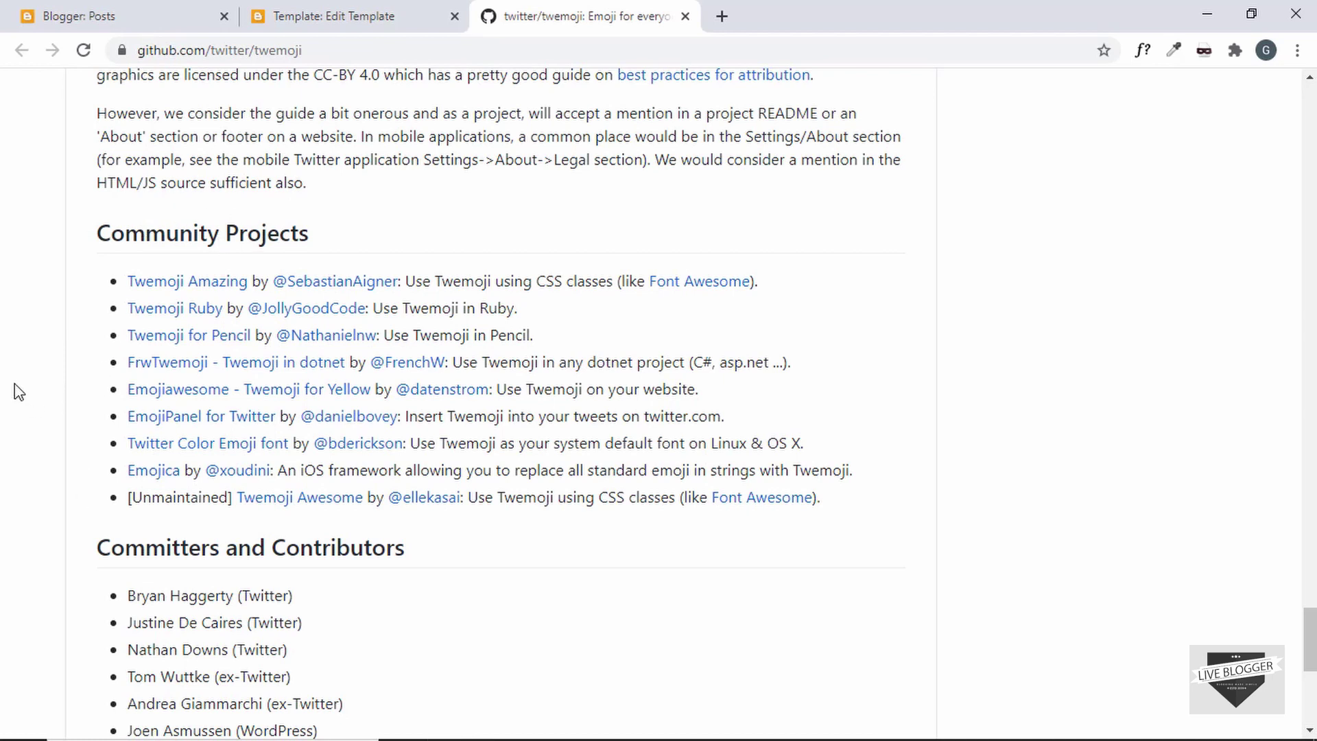
Open the Twemoji Awesome project page and scroll to its Usage and Notes sections.
{"action": "left_click", "coordinate": [291, 508]}
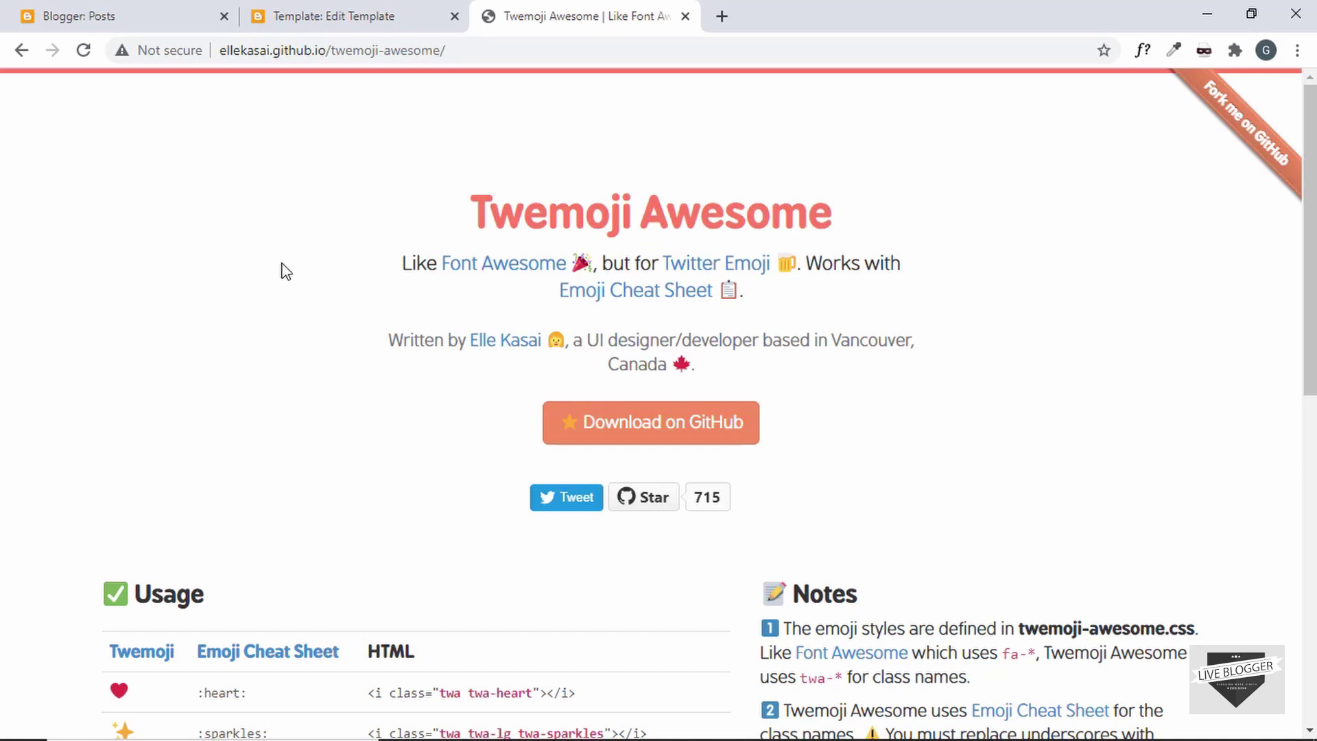
{"action": "scroll", "coordinate": [286, 271], "scroll_direction": "down", "scroll_amount": 5}
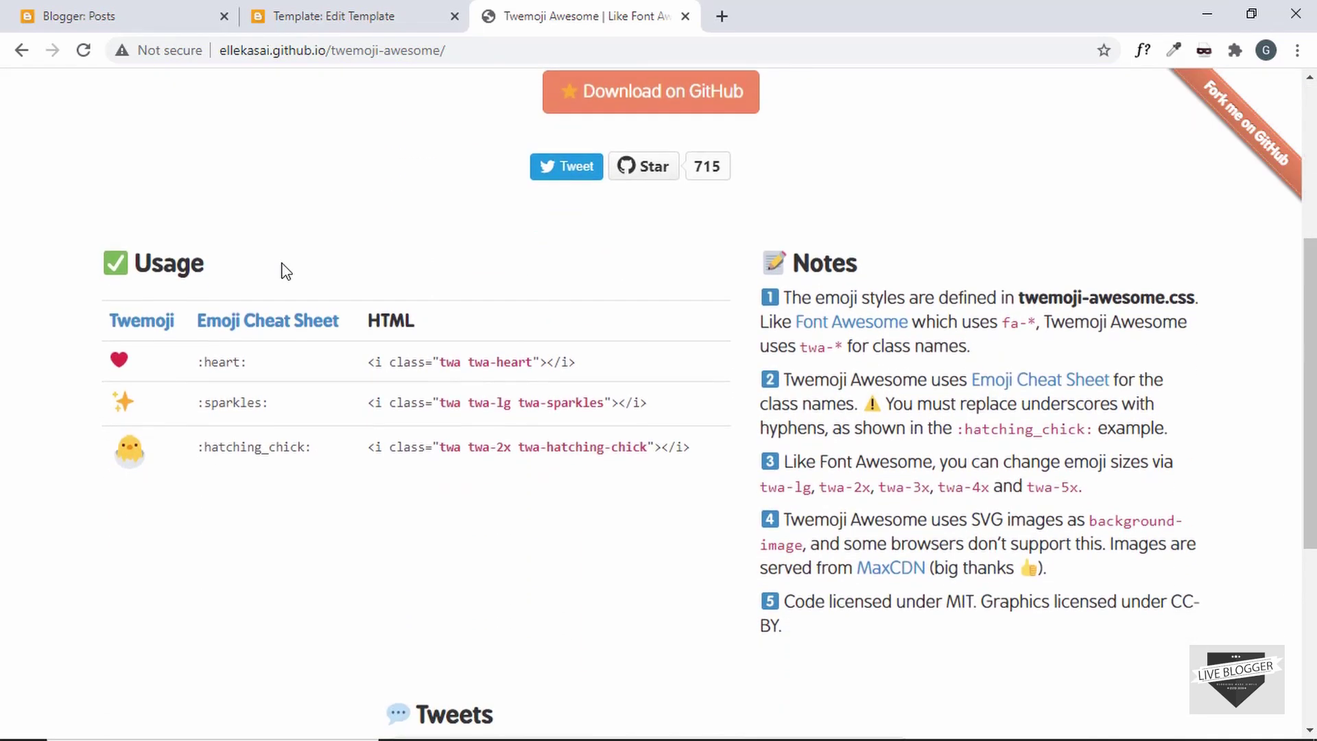
{"action": "scroll", "coordinate": [286, 271], "scroll_direction": "down", "scroll_amount": 1}
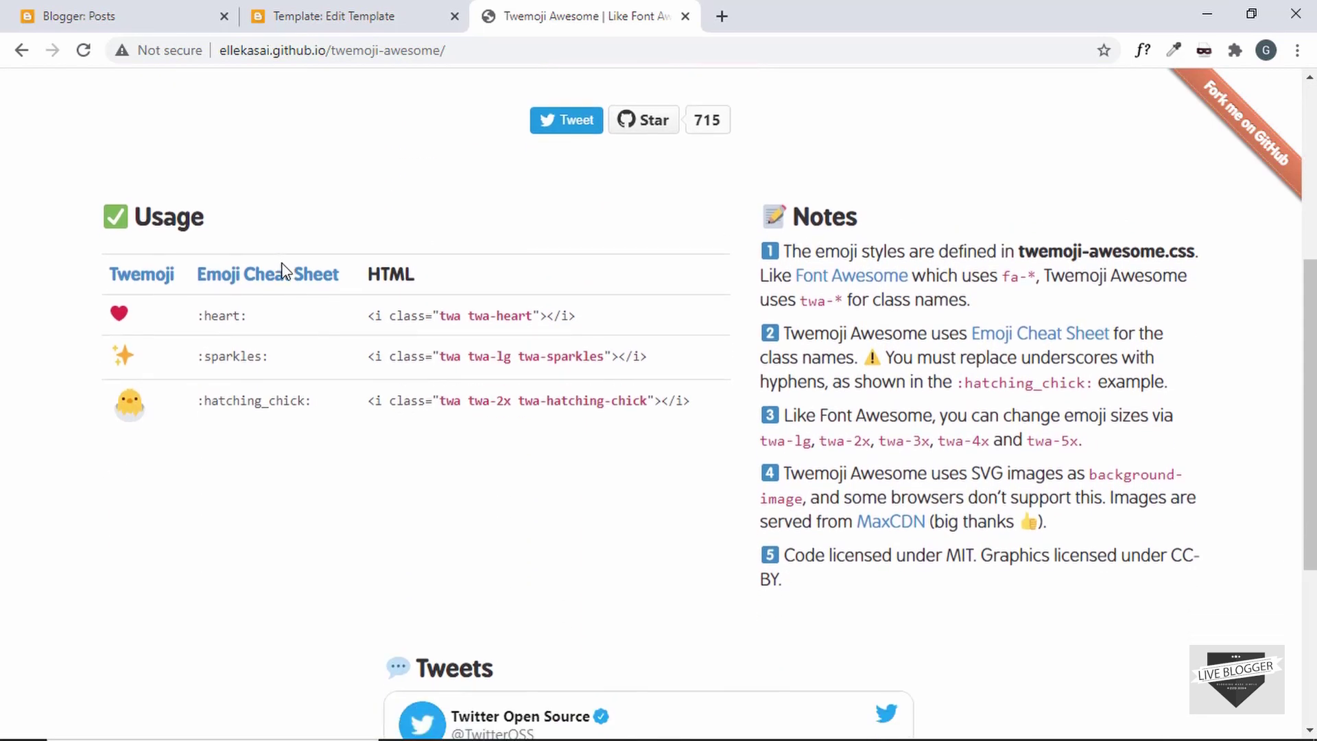
{"action": "scroll", "coordinate": [580, 215], "scroll_direction": "up", "scroll_amount": 2}
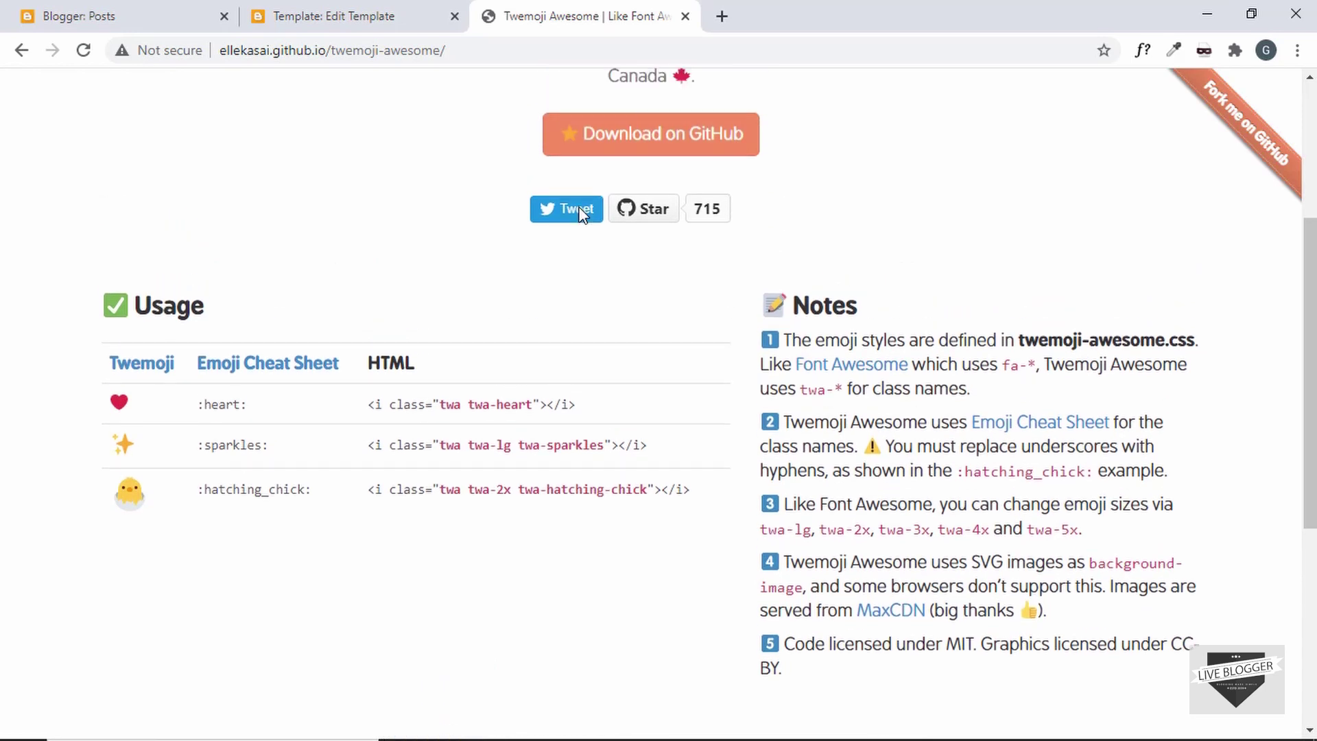
{"action": "scroll", "coordinate": [583, 215], "scroll_direction": "down", "scroll_amount": 1}
{"action": "scroll", "coordinate": [582, 215], "scroll_direction": "down", "scroll_amount": 1}
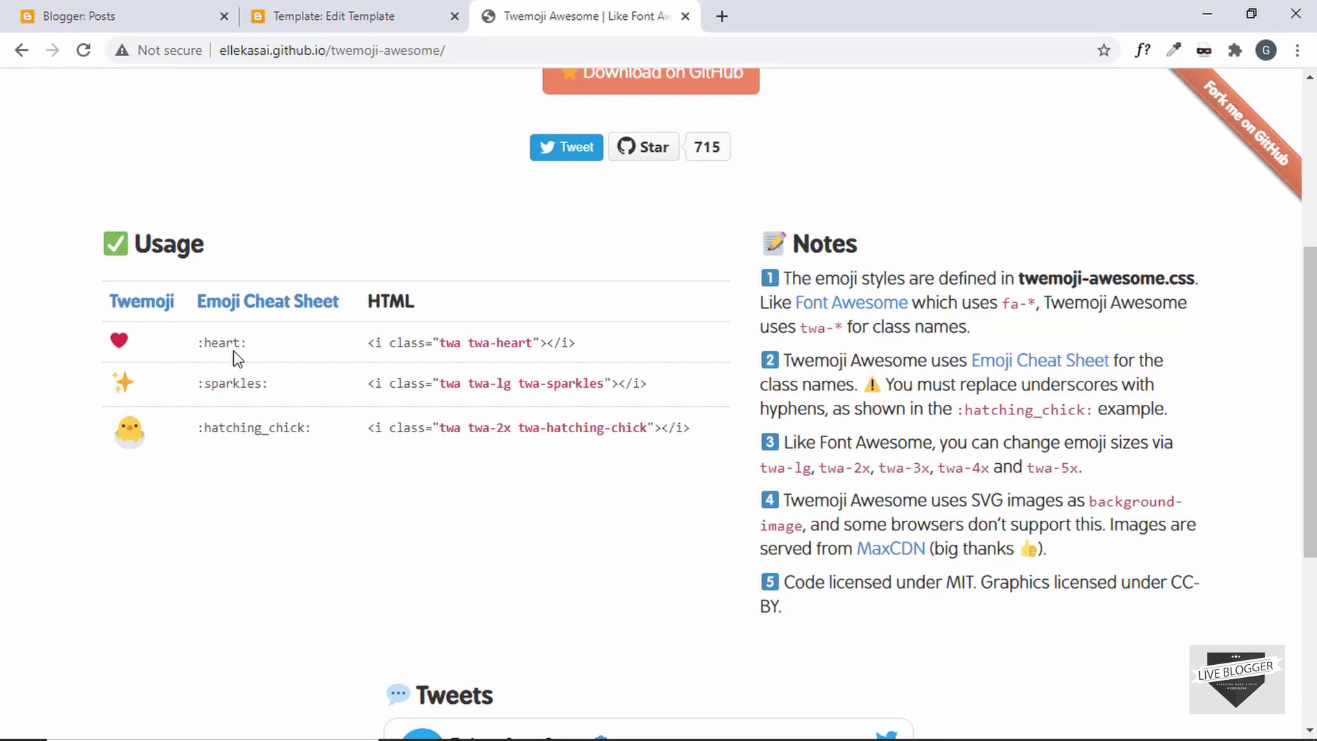
Highlight the :heart: name and the twa-lg size class in the examples, then return to the top.
{"action": "left_click_drag", "start_coordinate": [209, 342], "coordinate": [240, 338]}
{"action": "left_click_drag", "start_coordinate": [467, 383], "coordinate": [513, 386]}
{"action": "left_click", "coordinate": [447, 397]}
{"action": "scroll", "coordinate": [452, 284], "scroll_direction": "up", "scroll_amount": 5}
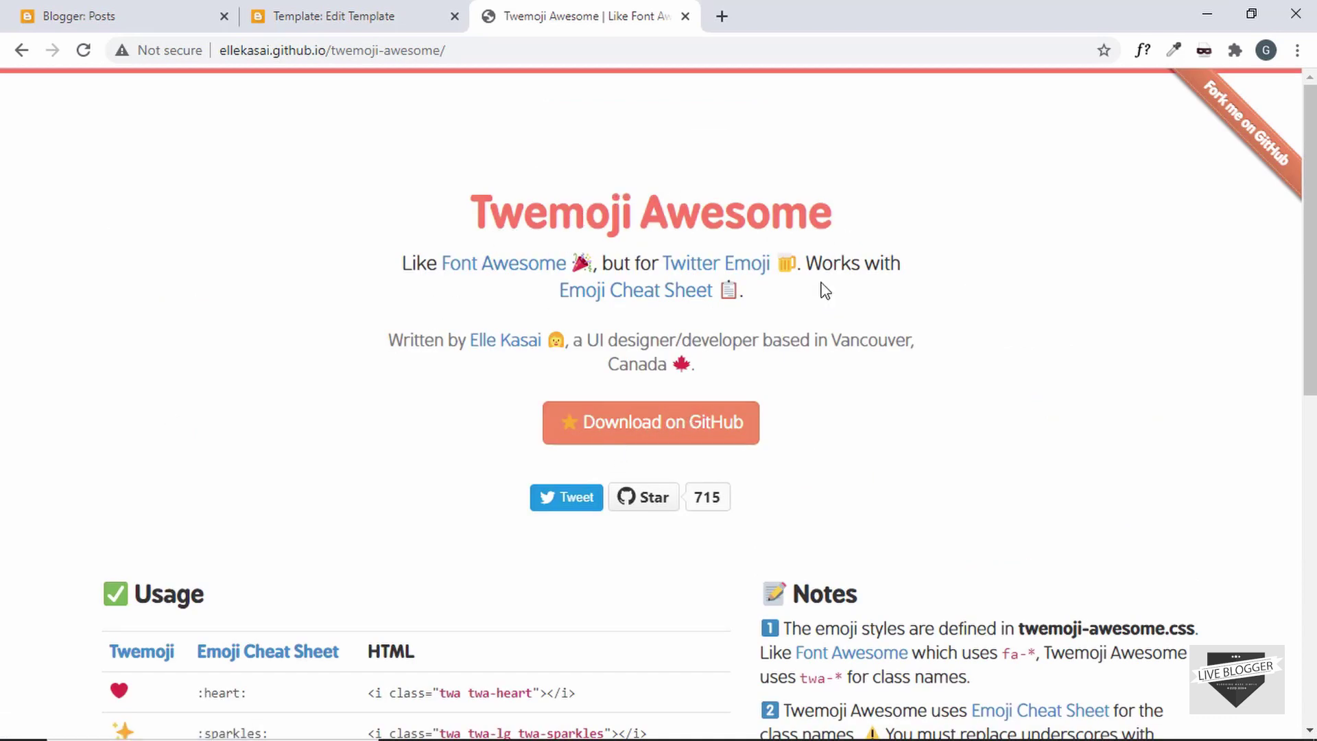
Open the Twemoji Awesome GitHub repository and view the twemoji-awesome.css file.
{"action": "left_click", "coordinate": [666, 433]}
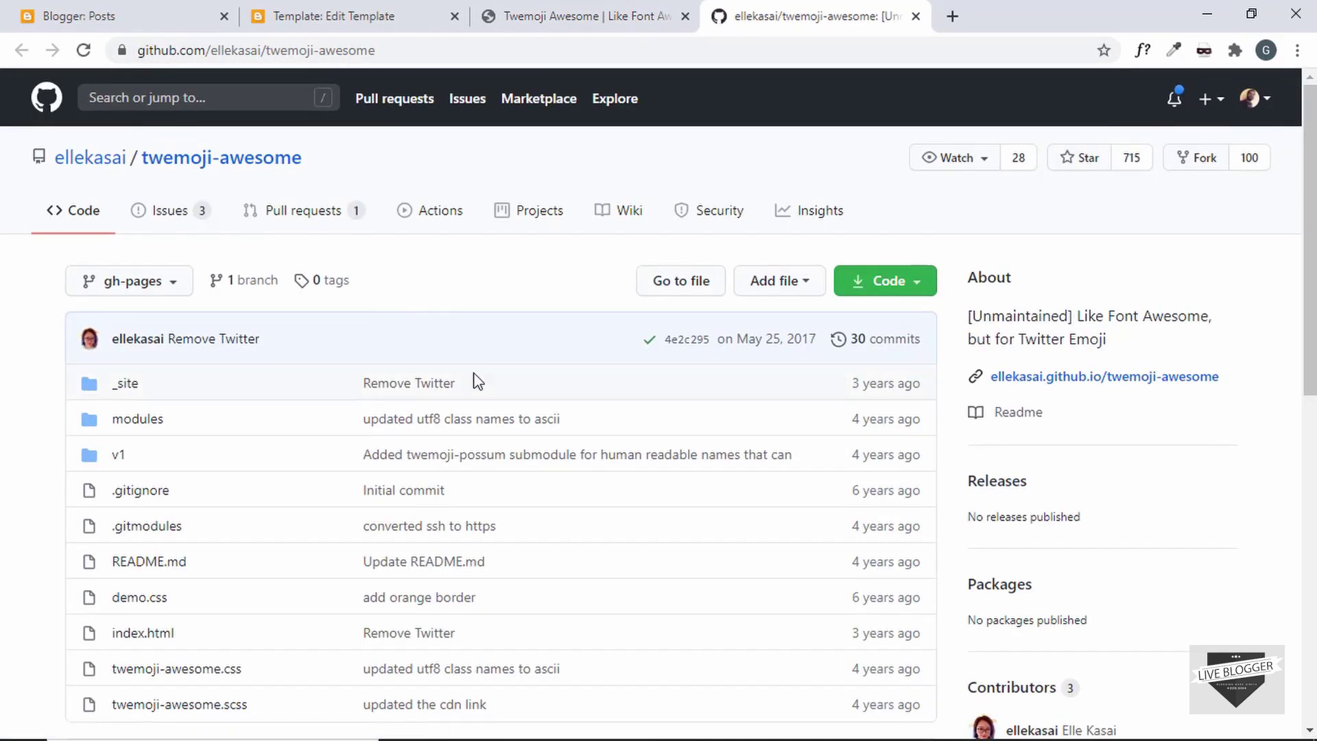
{"action": "scroll", "coordinate": [477, 377], "scroll_direction": "down", "scroll_amount": 1}
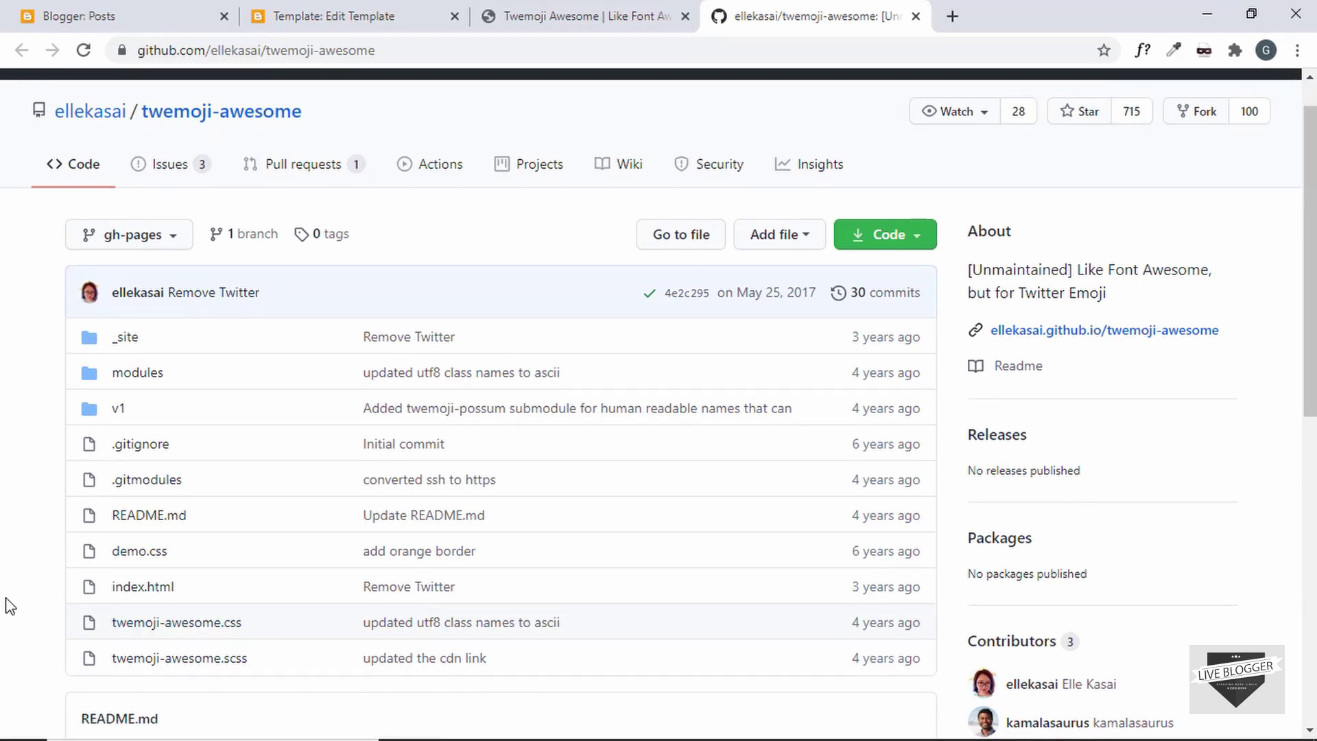
{"action": "left_click", "coordinate": [206, 624]}
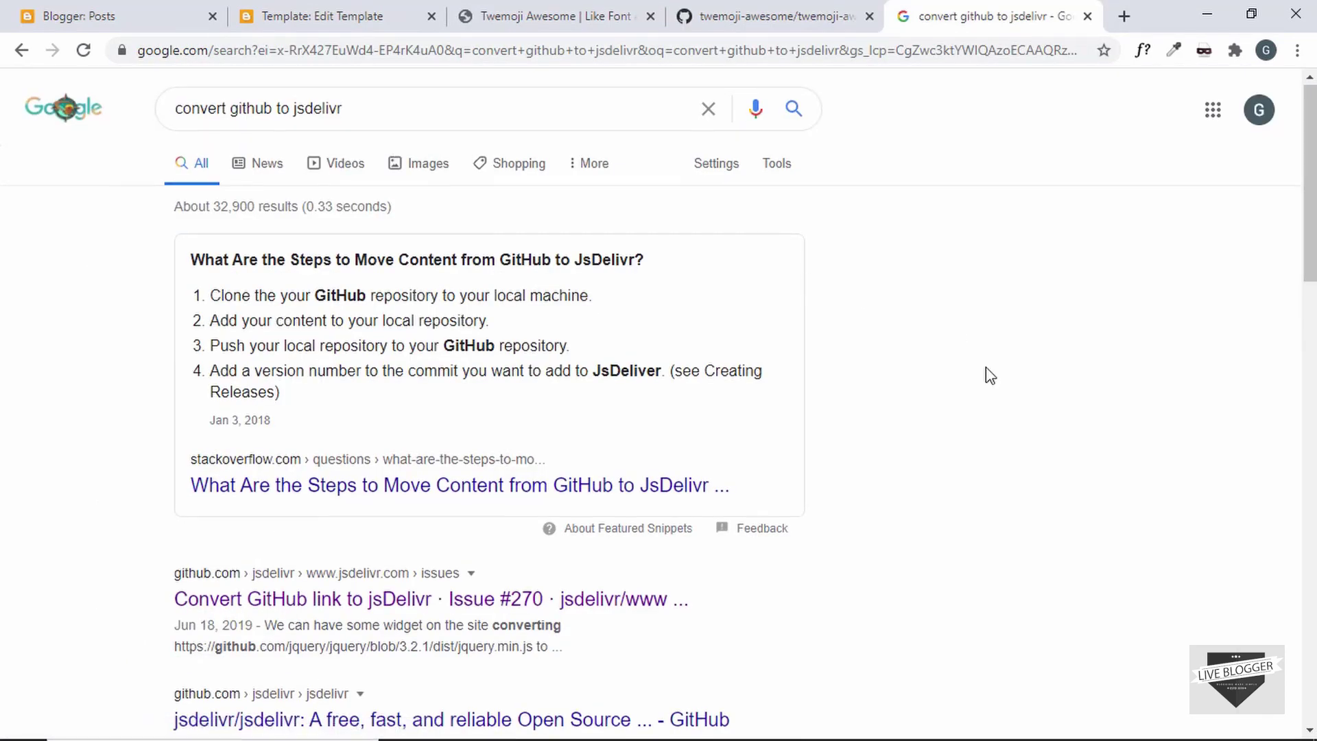
{"action": "scroll", "coordinate": [987, 374], "scroll_direction": "down", "scroll_amount": 9}
{"action": "scroll", "coordinate": [987, 373], "scroll_direction": "down", "scroll_amount": 1}
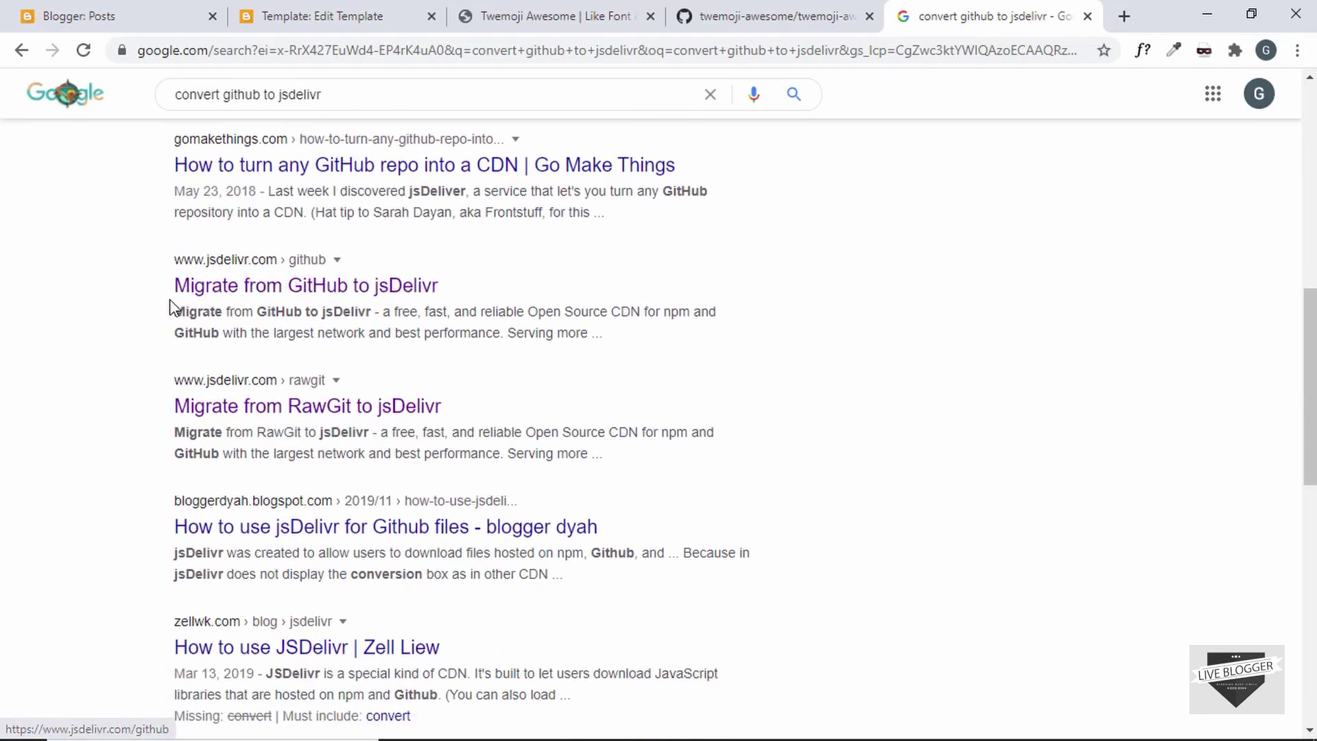
Open jsDelivr's GitHub migration page and copy the twemoji-awesome.css GitHub URL.
{"action": "left_click", "coordinate": [321, 287]}
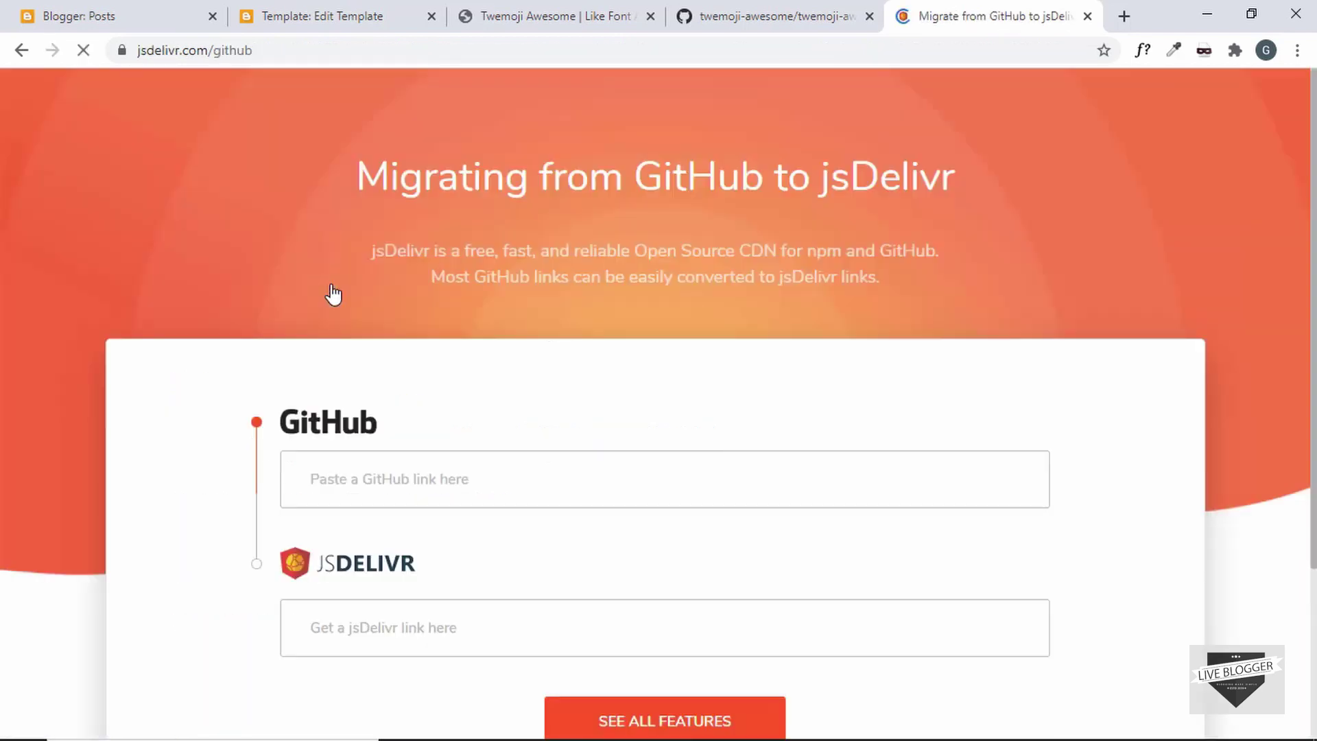
{"action": "scroll", "coordinate": [425, 340], "scroll_direction": "down", "scroll_amount": 2}
{"action": "left_click", "coordinate": [493, 305]}
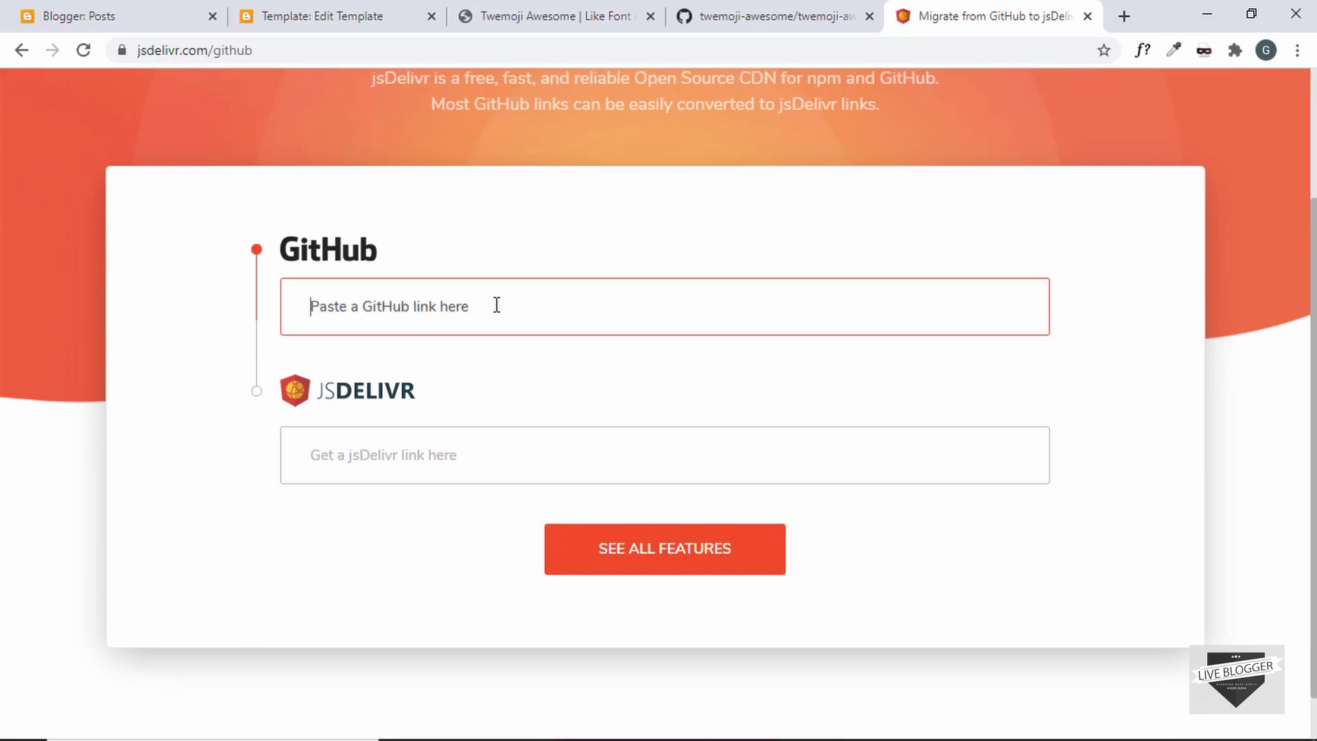
{"action": "left_click", "coordinate": [718, 15]}
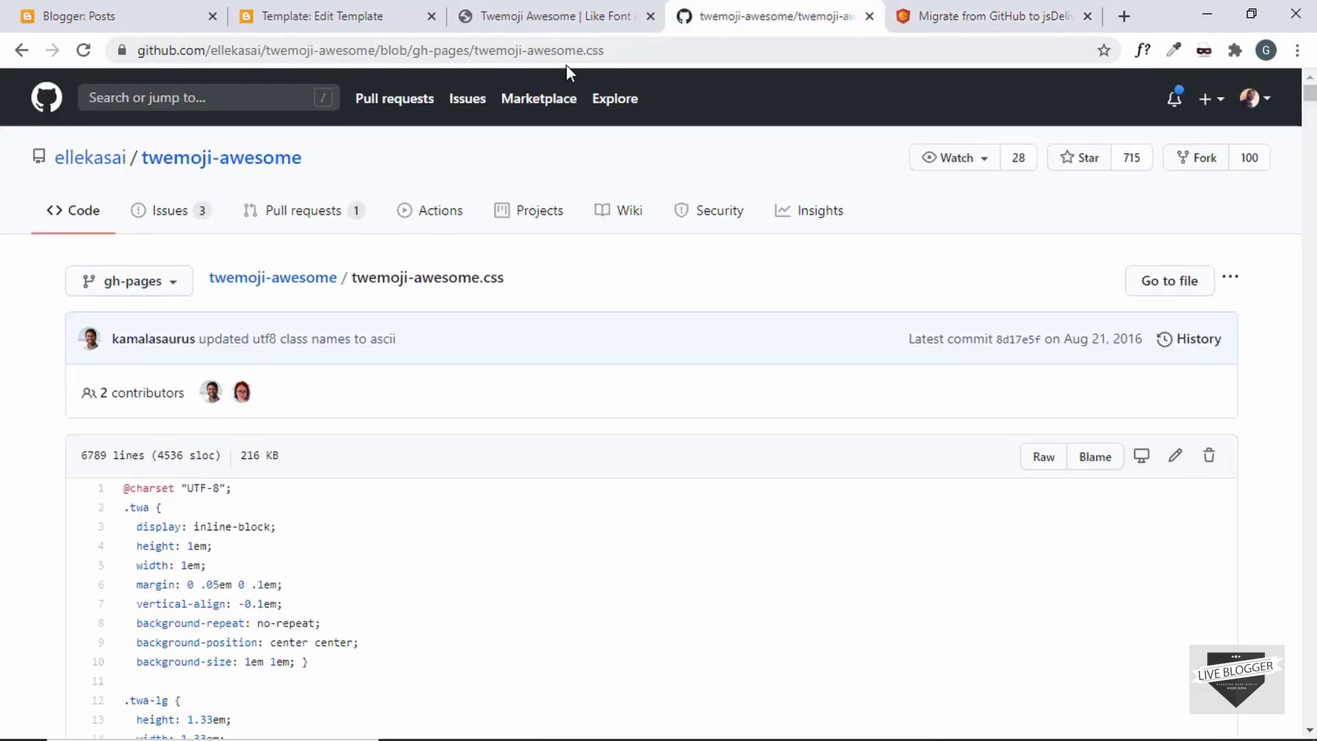
{"action": "left_click", "coordinate": [691, 44]}
{"action": "key", "text": "ctrl+c"}
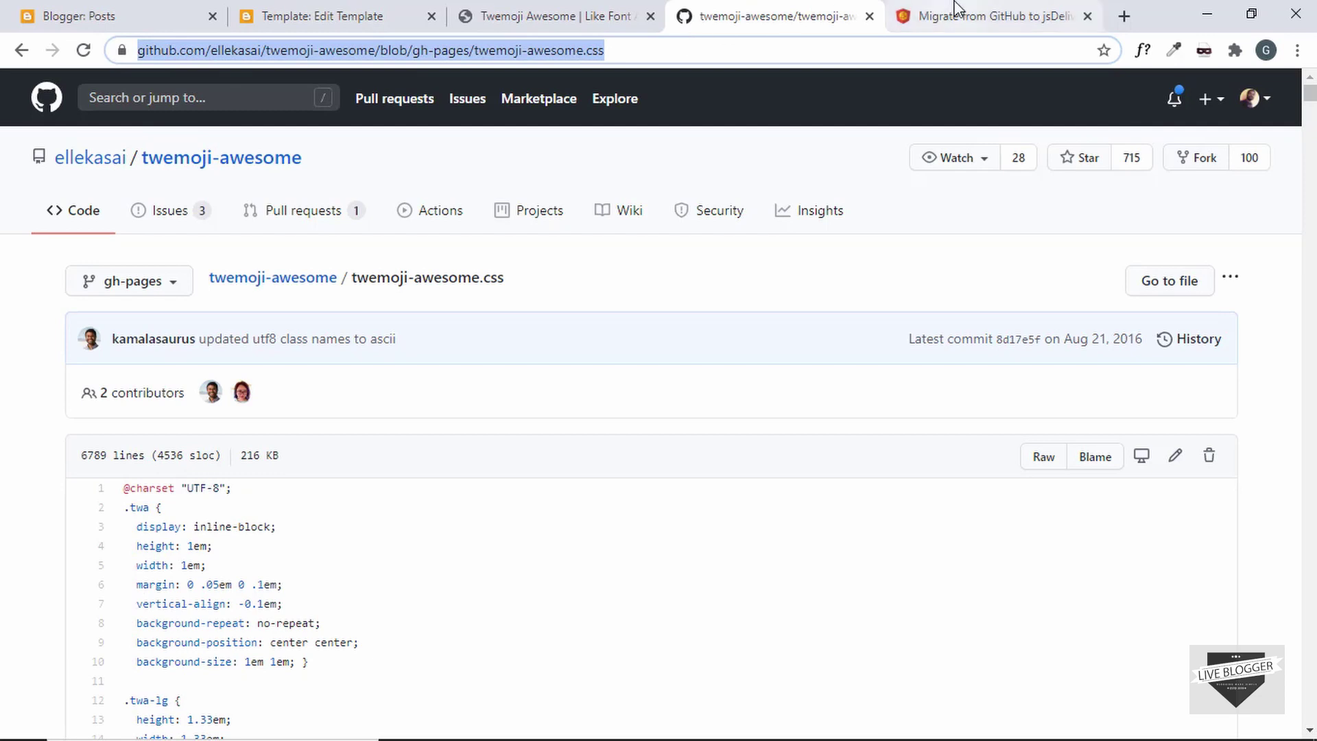
Convert the URL to a cdn.jsdelivr.net link, copy it, and open Blogger's theme Customize menu.
{"action": "left_click", "coordinate": [957, 15]}
{"action": "left_click", "coordinate": [526, 315]}
{"action": "key", "text": "ctrl+v"}
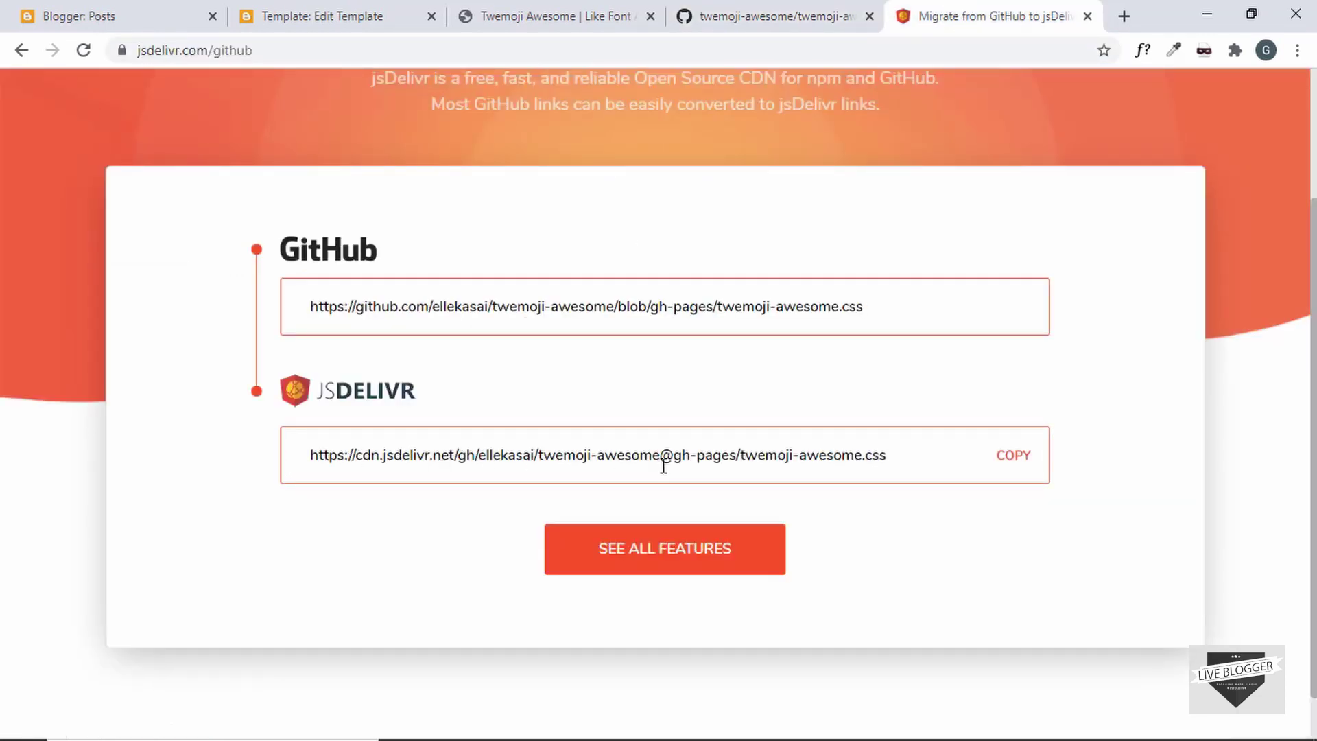
{"action": "left_click", "coordinate": [1015, 459]}
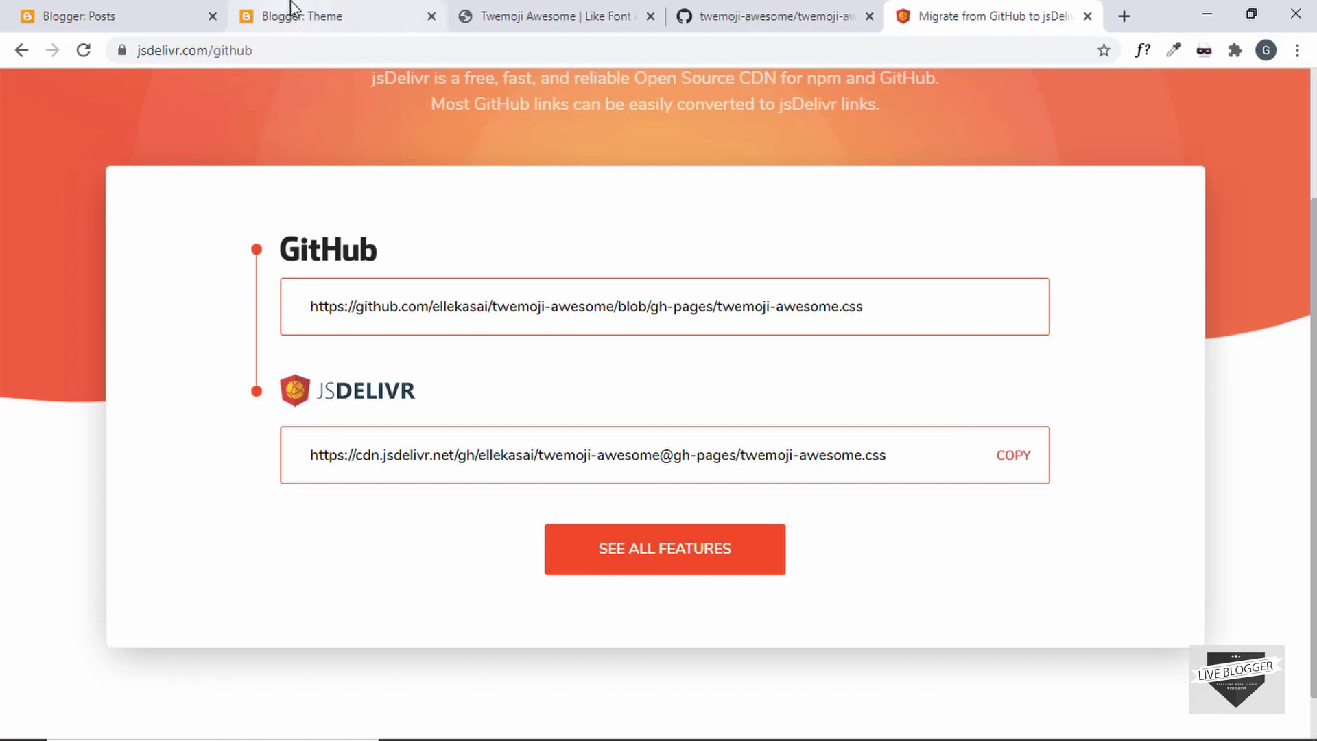
{"action": "left_click", "coordinate": [292, 13]}
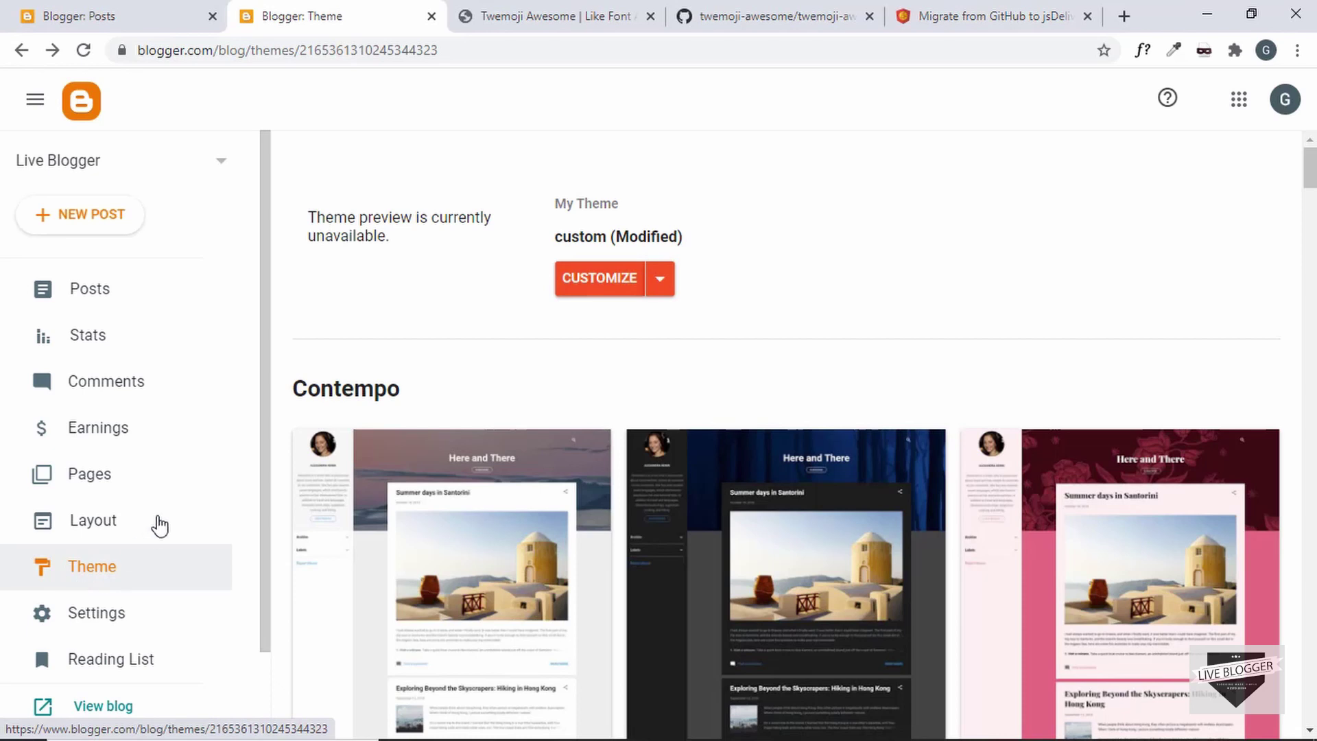
{"action": "left_click", "coordinate": [660, 283]}
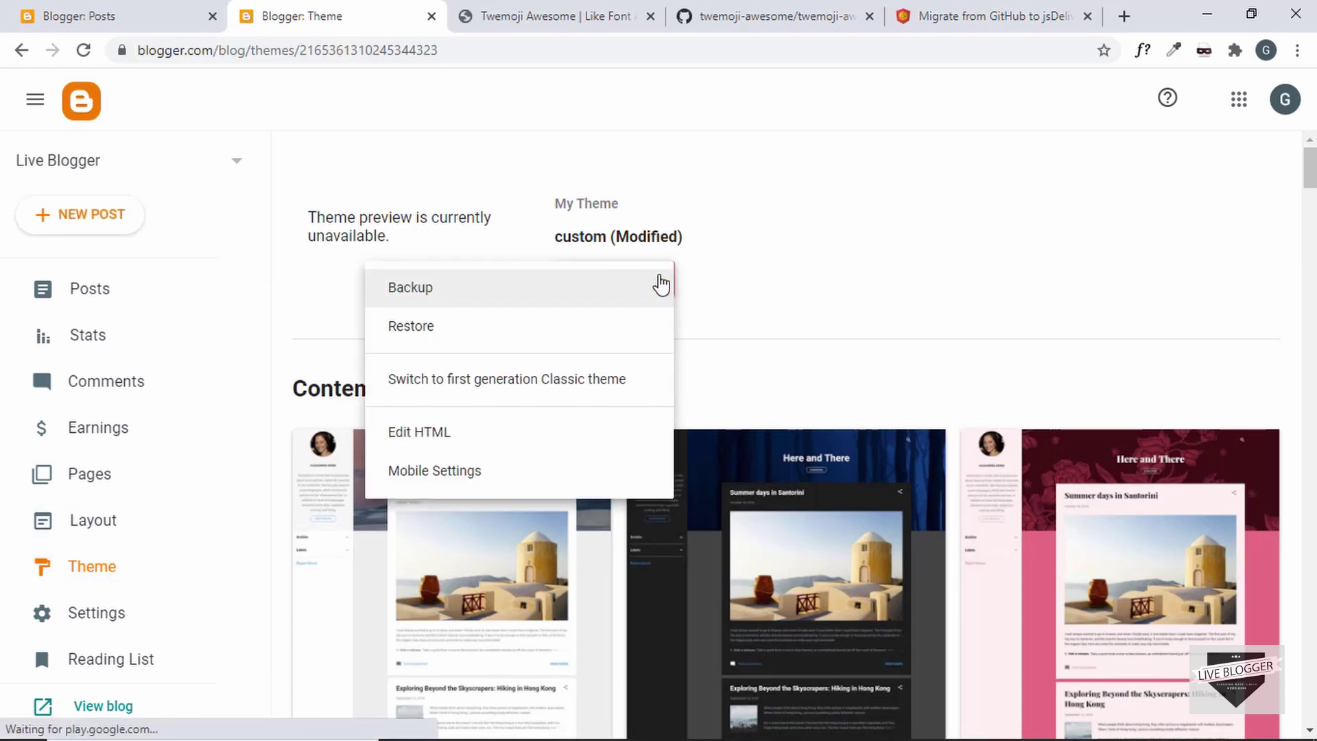
Add <link rel='stylesheet' href='…'/> with the jsDelivr CSS URL after line 9 and save the theme.
{"action": "left_click", "coordinate": [521, 439]}
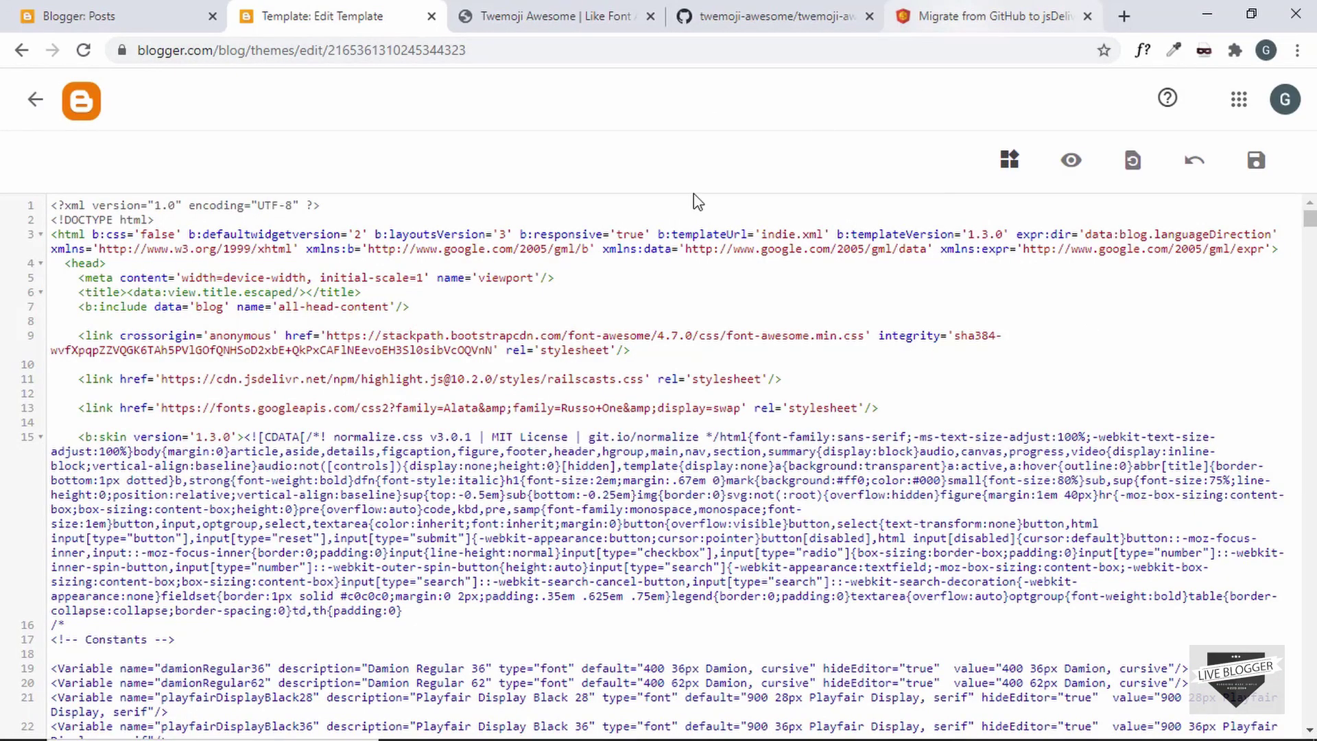
{"action": "key", "text": "Return"}
{"action": "key", "text": "Return"}
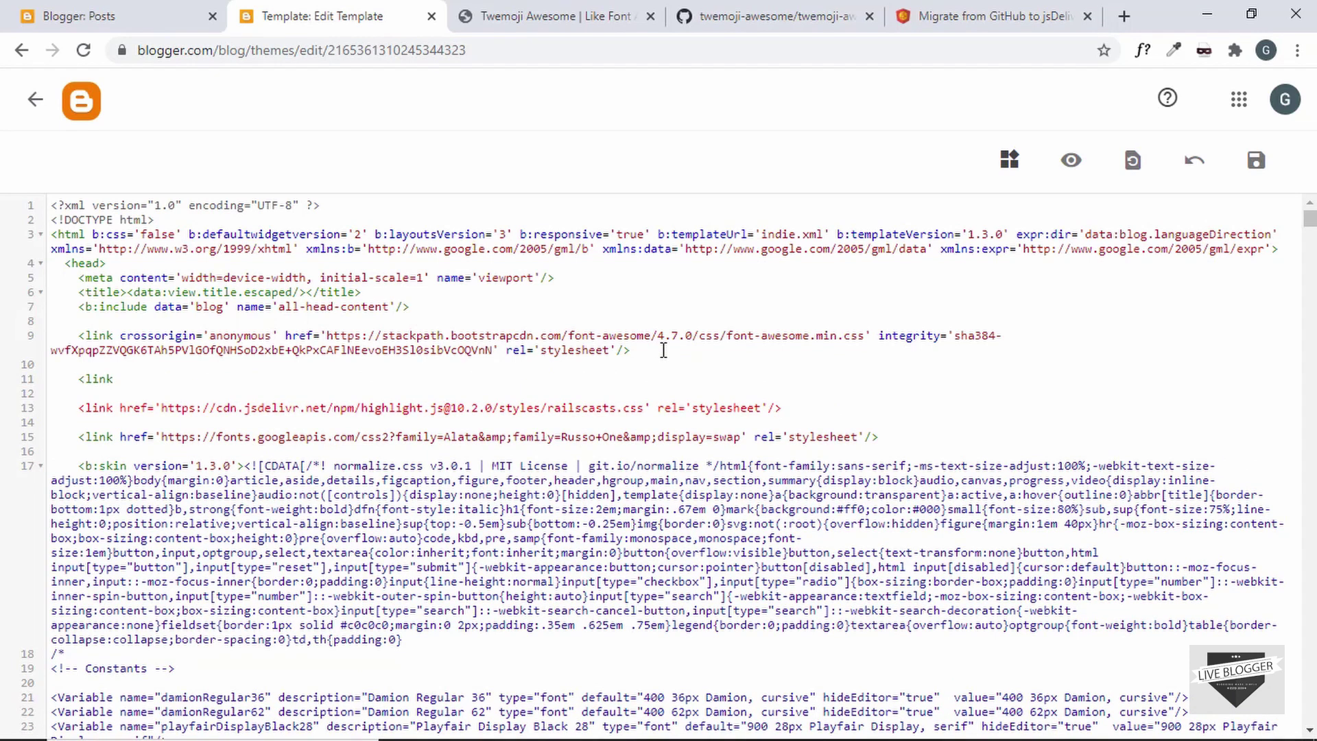
{"action": "type", "text": "<link rel='stylesheet' href='"}
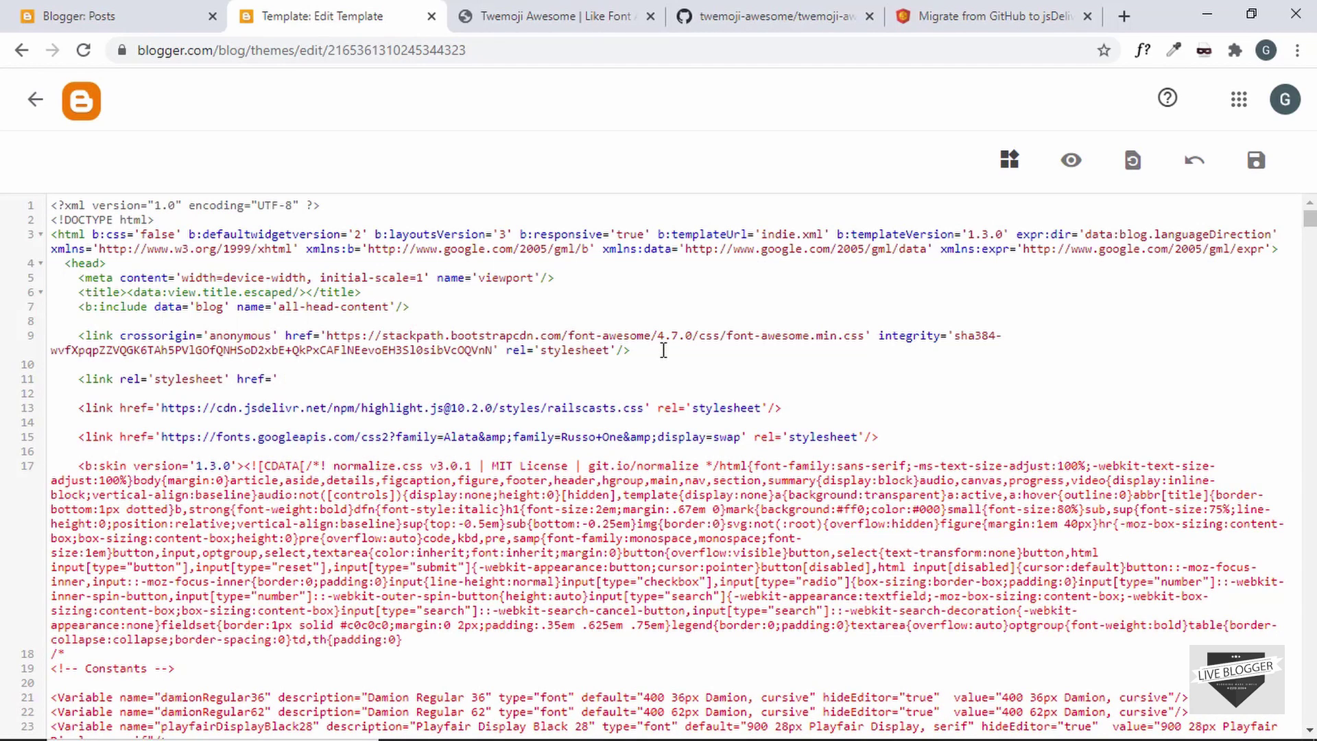
{"action": "key", "text": "ctrl+v"}
{"action": "type", "text": "' /"}
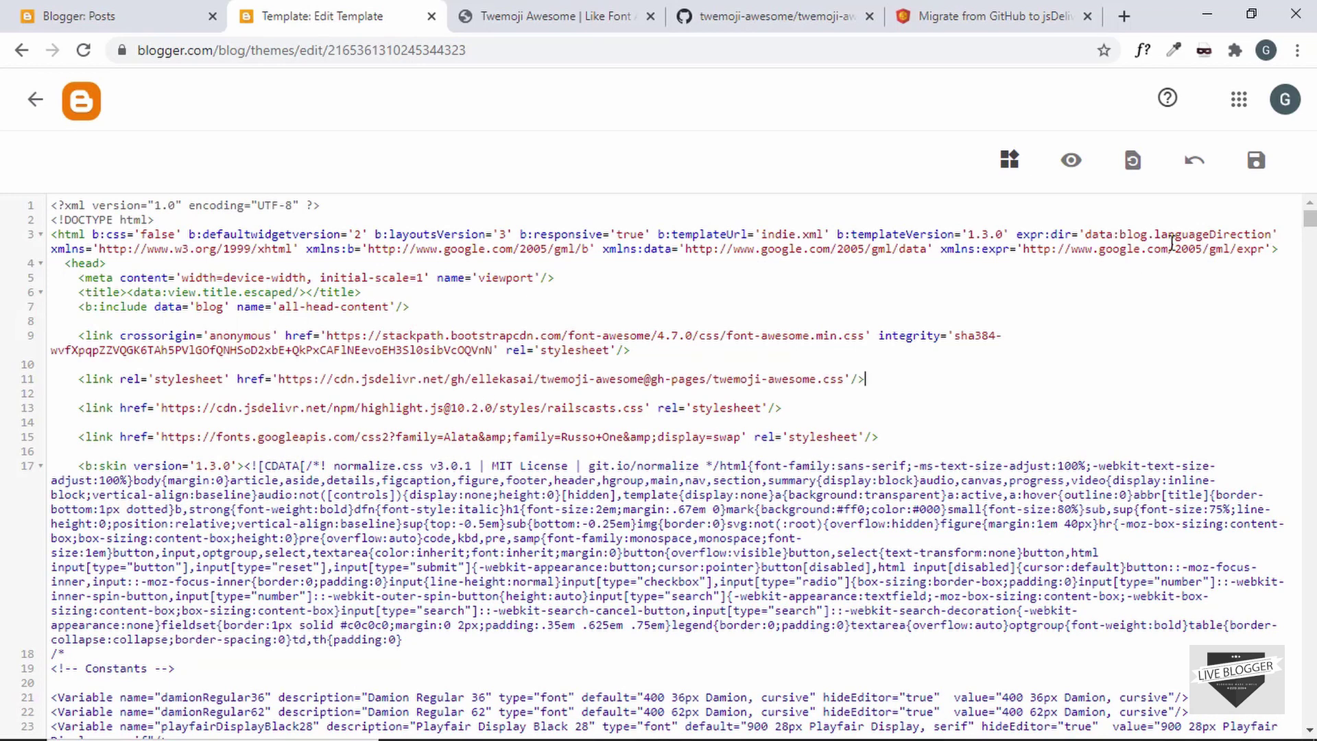
{"action": "left_click", "coordinate": [1256, 161]}
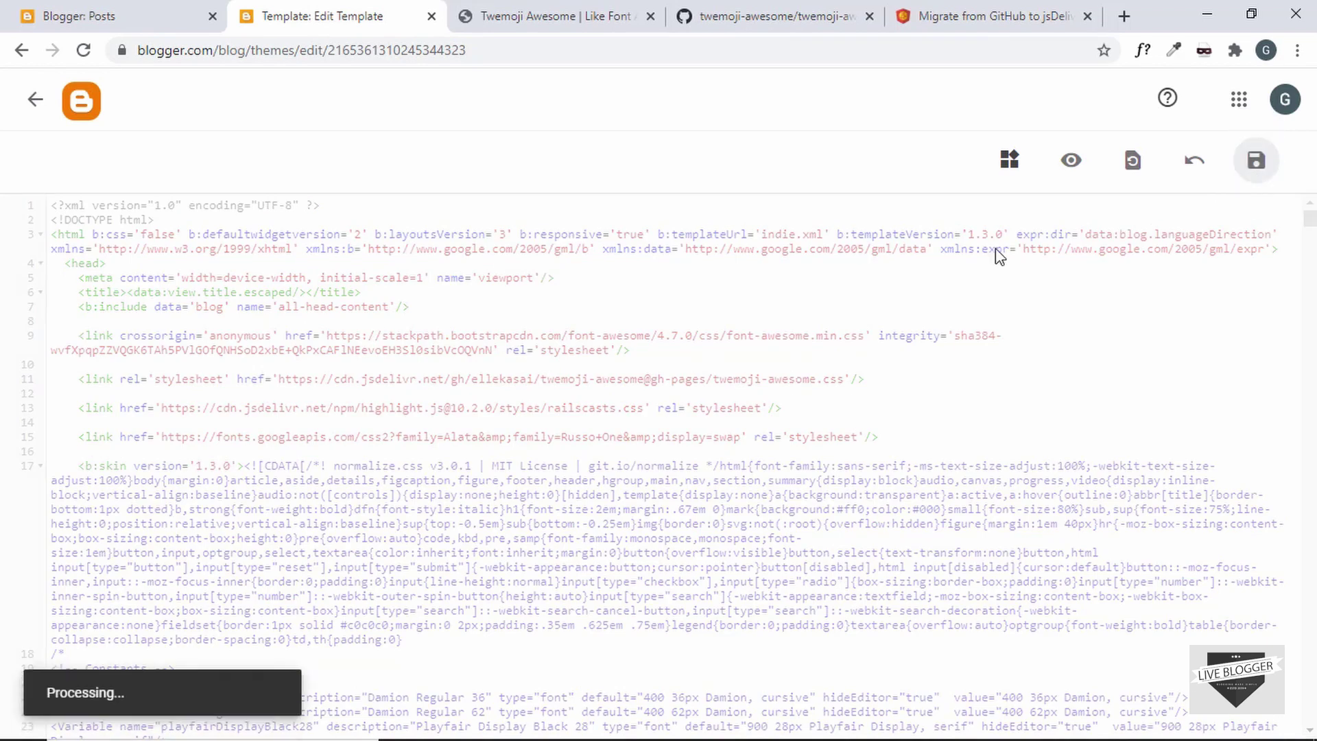
Create a new blog post titled 'Testing Twemoji'.
{"action": "left_click", "coordinate": [141, 16]}
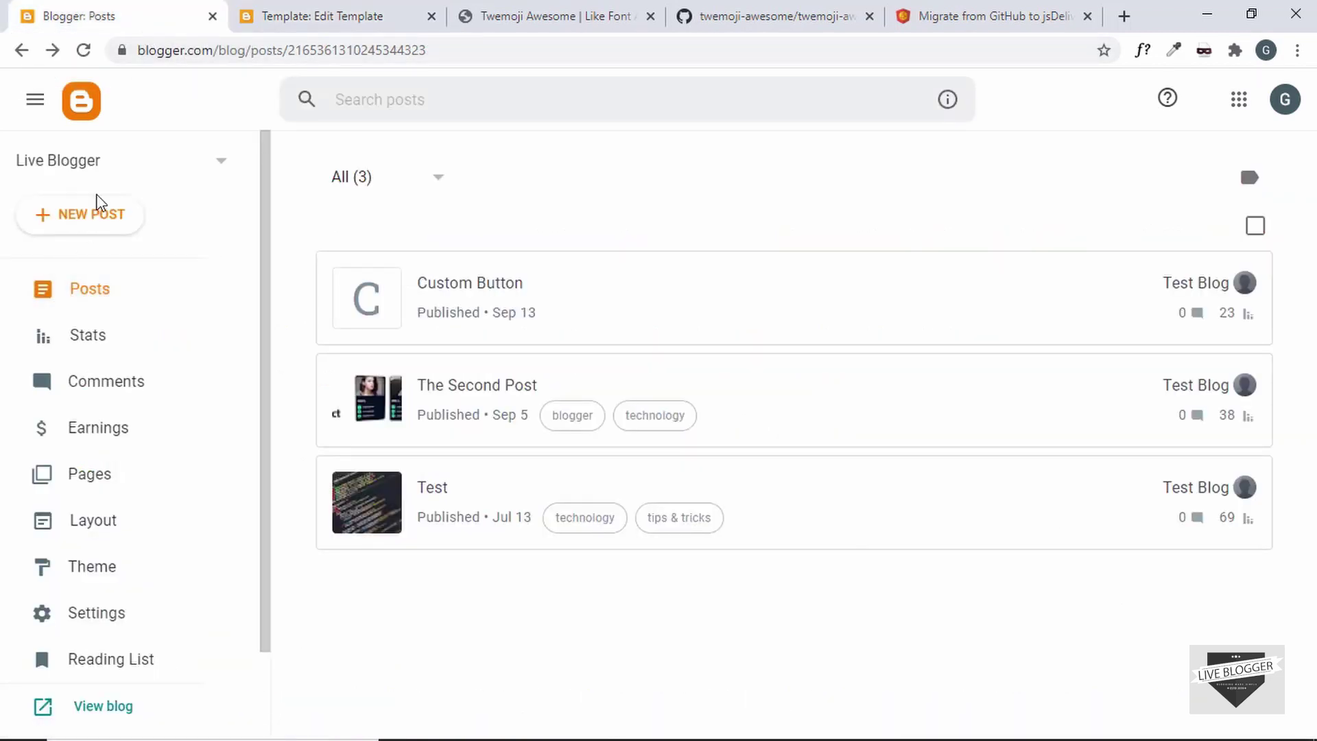
{"action": "left_click", "coordinate": [99, 216]}
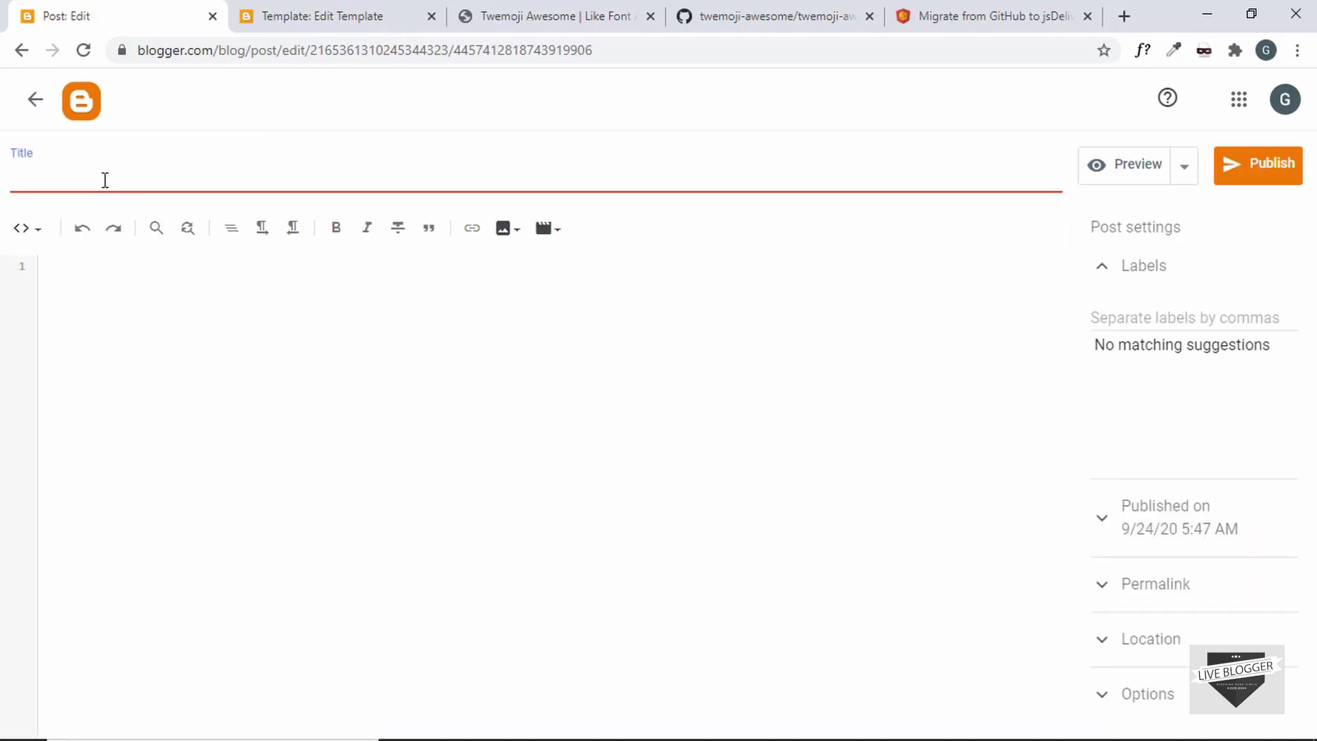
{"action": "type", "text": "Testing E"}
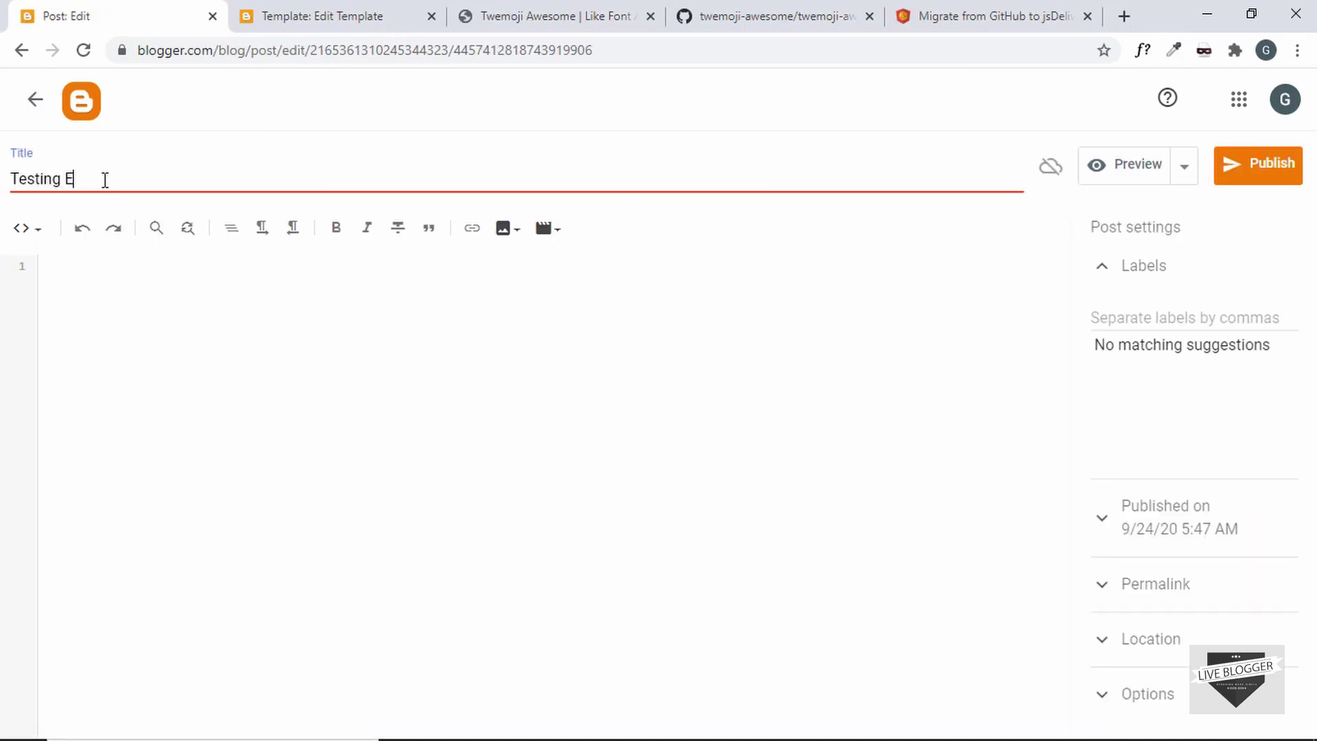
{"action": "key", "text": "BackSpace"}
{"action": "type", "text": "Twemoji"}
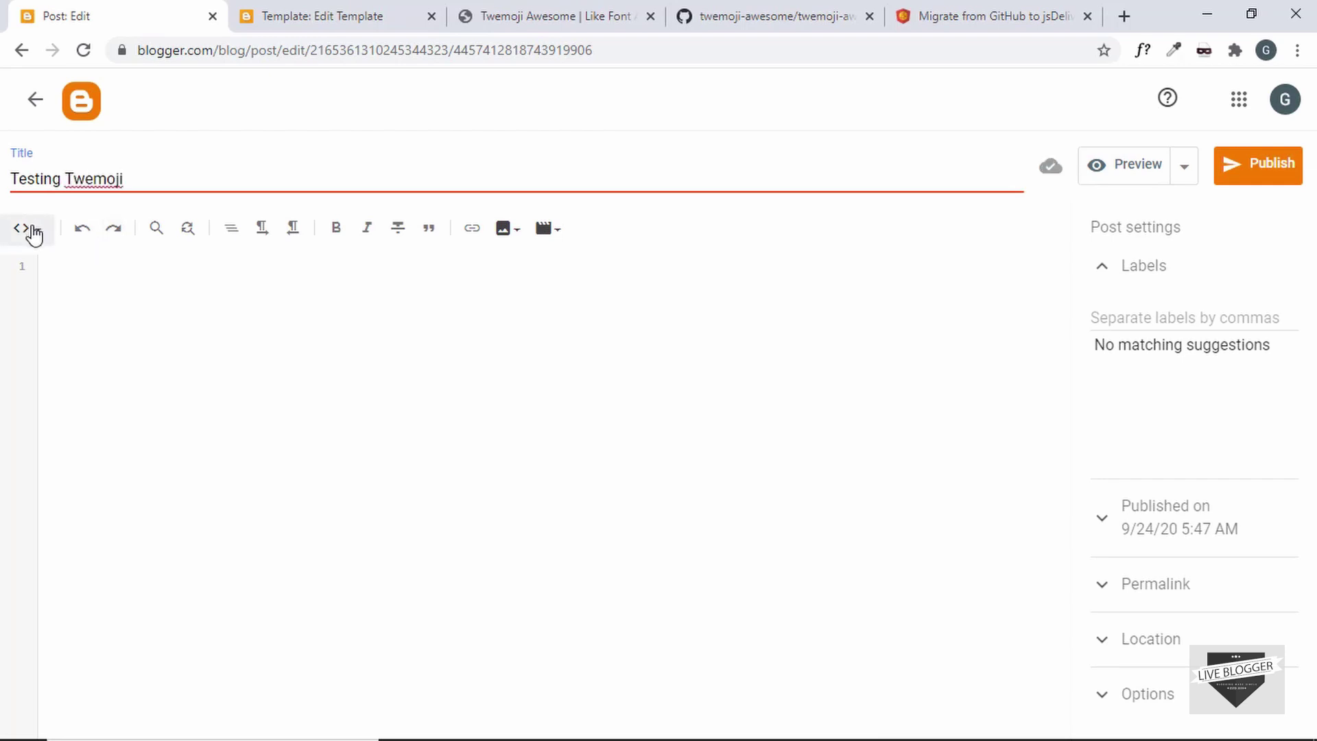
In Compose view, write 'Here are some Twemoji Emojis' and start a new line below it.
{"action": "left_click", "coordinate": [29, 229]}
{"action": "left_click", "coordinate": [63, 287]}
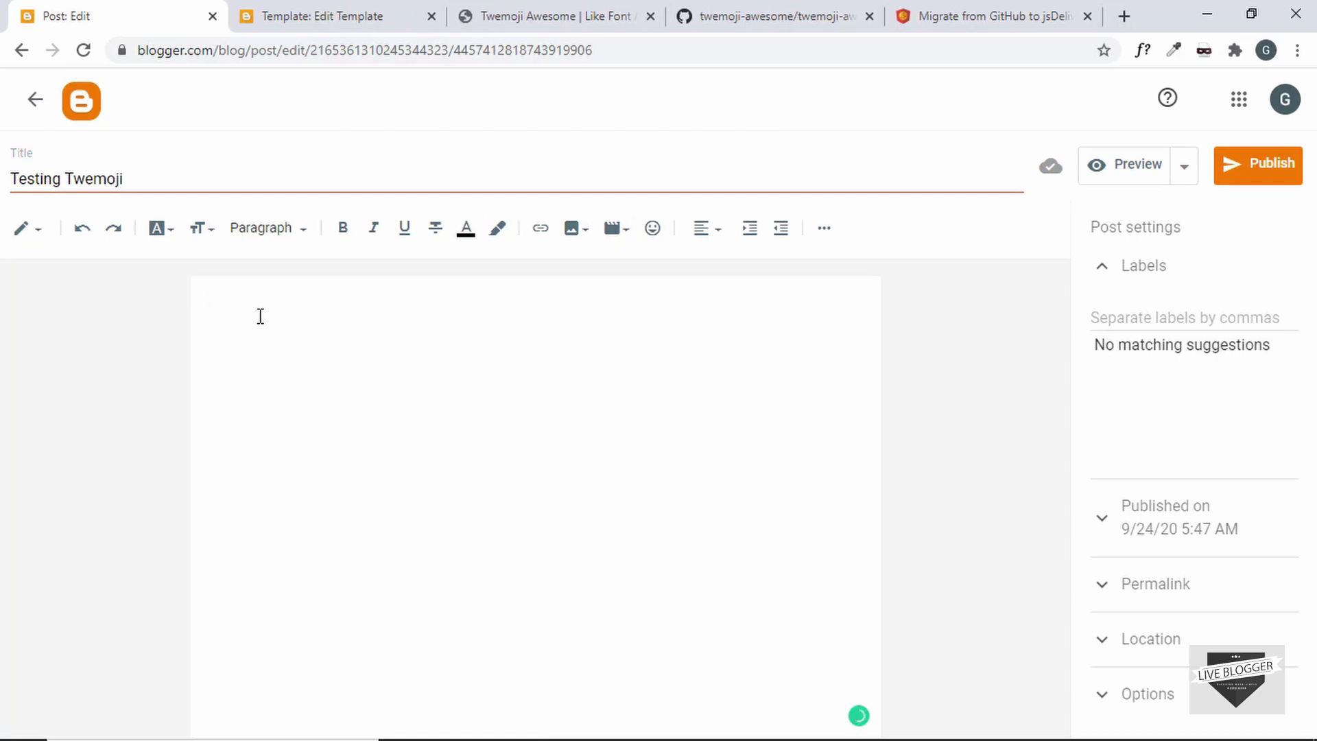
{"action": "type", "text": "Here are some Twemoji Emojis"}
{"action": "key", "text": "Return"}
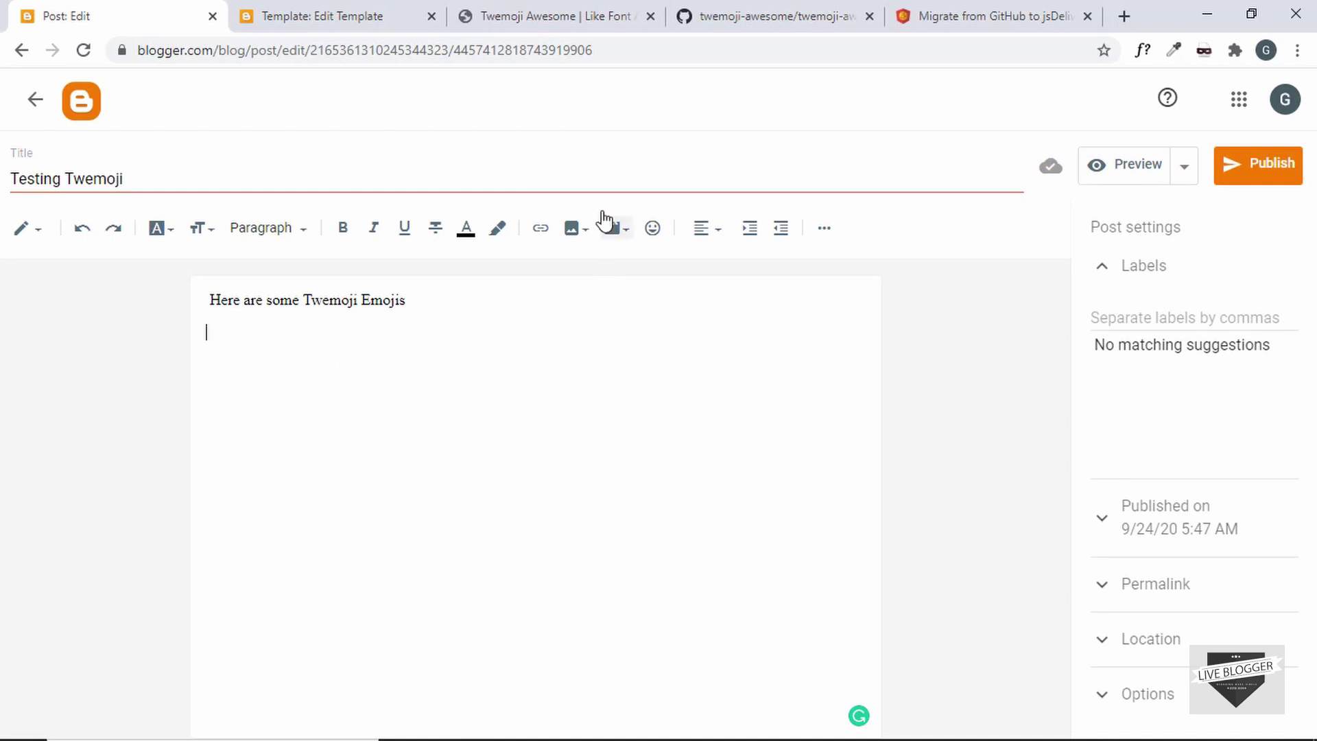
{"action": "left_click", "coordinate": [552, 20]}
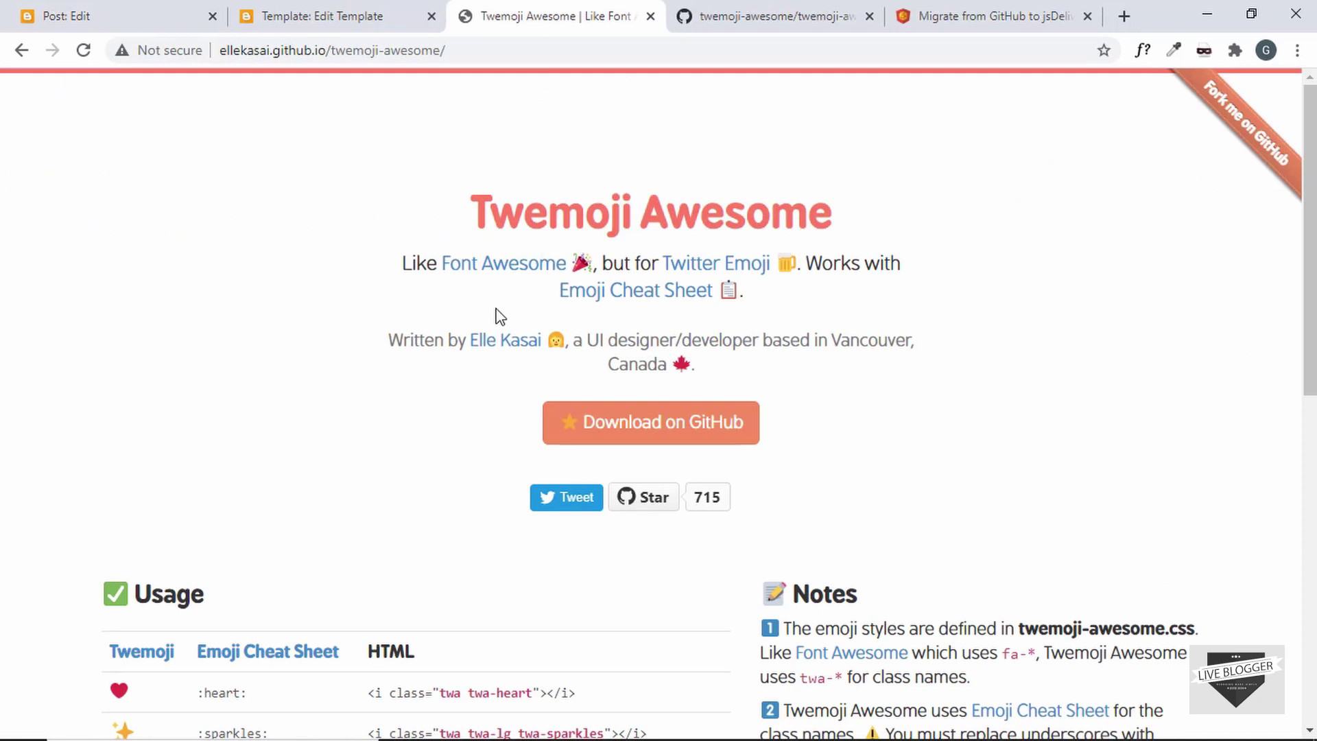
Find the :fire: emoji name in the WebFX Emoji Cheat Sheet, then return to the post editor.
{"action": "left_click", "coordinate": [632, 300]}
{"action": "scroll", "coordinate": [889, 299], "scroll_direction": "down", "scroll_amount": 8}
{"action": "scroll", "coordinate": [887, 300], "scroll_direction": "down", "scroll_amount": 3}
{"action": "scroll", "coordinate": [884, 300], "scroll_direction": "up", "scroll_amount": 6}
{"action": "scroll", "coordinate": [1242, 330], "scroll_direction": "down", "scroll_amount": 3}
{"action": "scroll", "coordinate": [1242, 330], "scroll_direction": "down", "scroll_amount": 3}
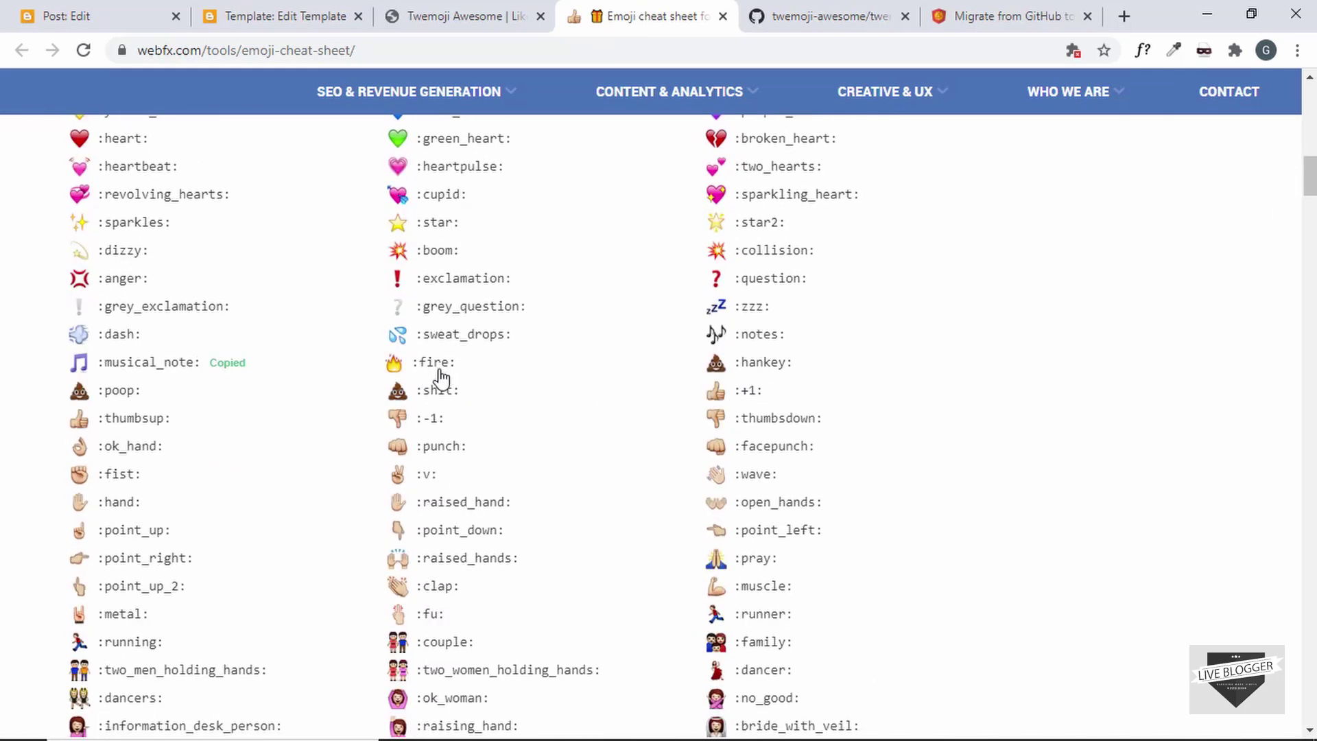
{"action": "left_click", "coordinate": [100, 19]}
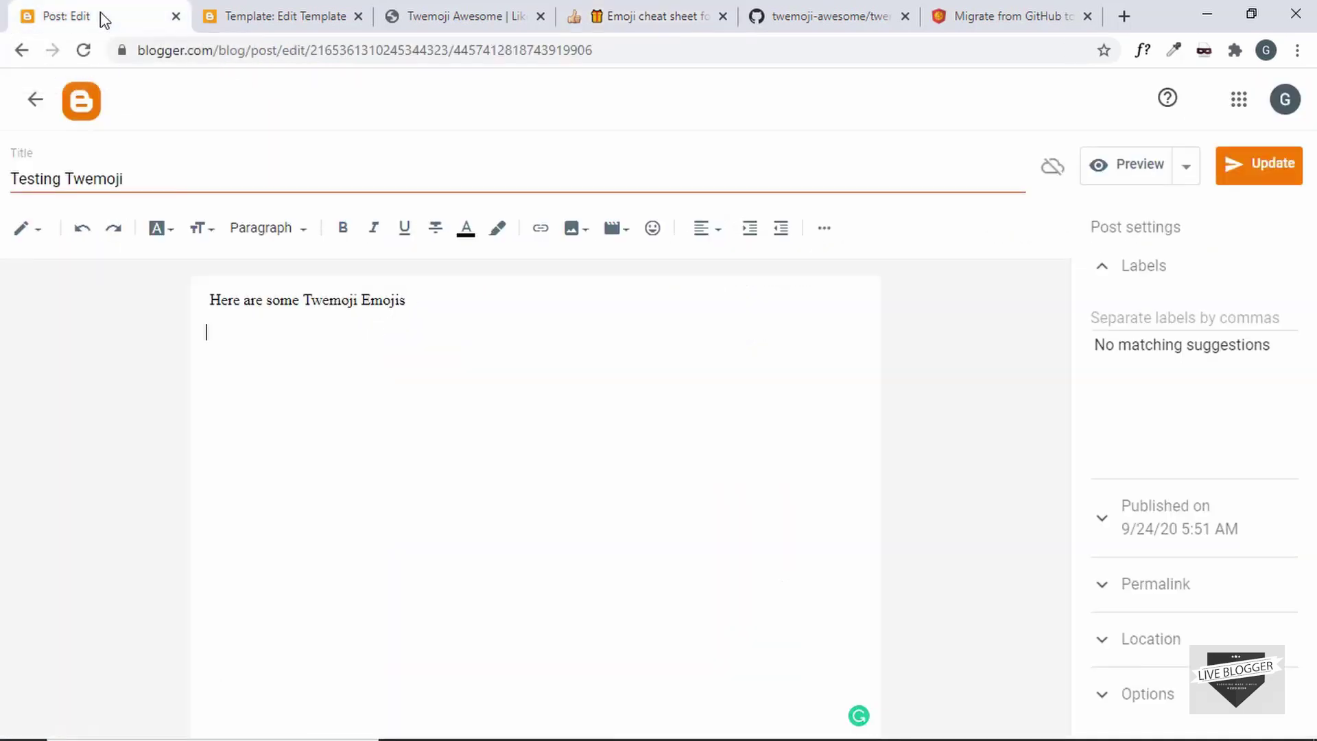
Switch the post to HTML view and paste Twemoji Awesome's heart <i> tag on line 2.
{"action": "left_click", "coordinate": [40, 237]}
{"action": "left_click", "coordinate": [72, 199]}
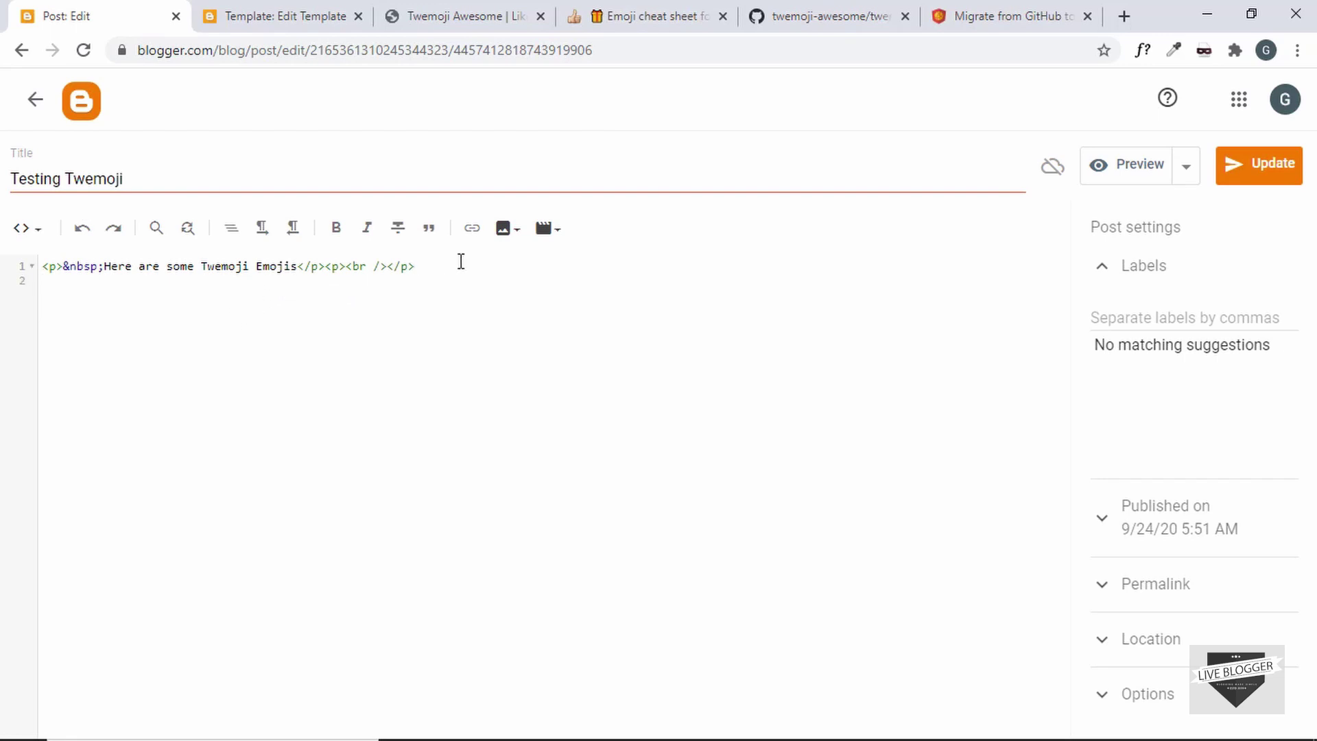
{"action": "left_click", "coordinate": [467, 15]}
{"action": "scroll", "coordinate": [214, 528], "scroll_direction": "down", "scroll_amount": 1}
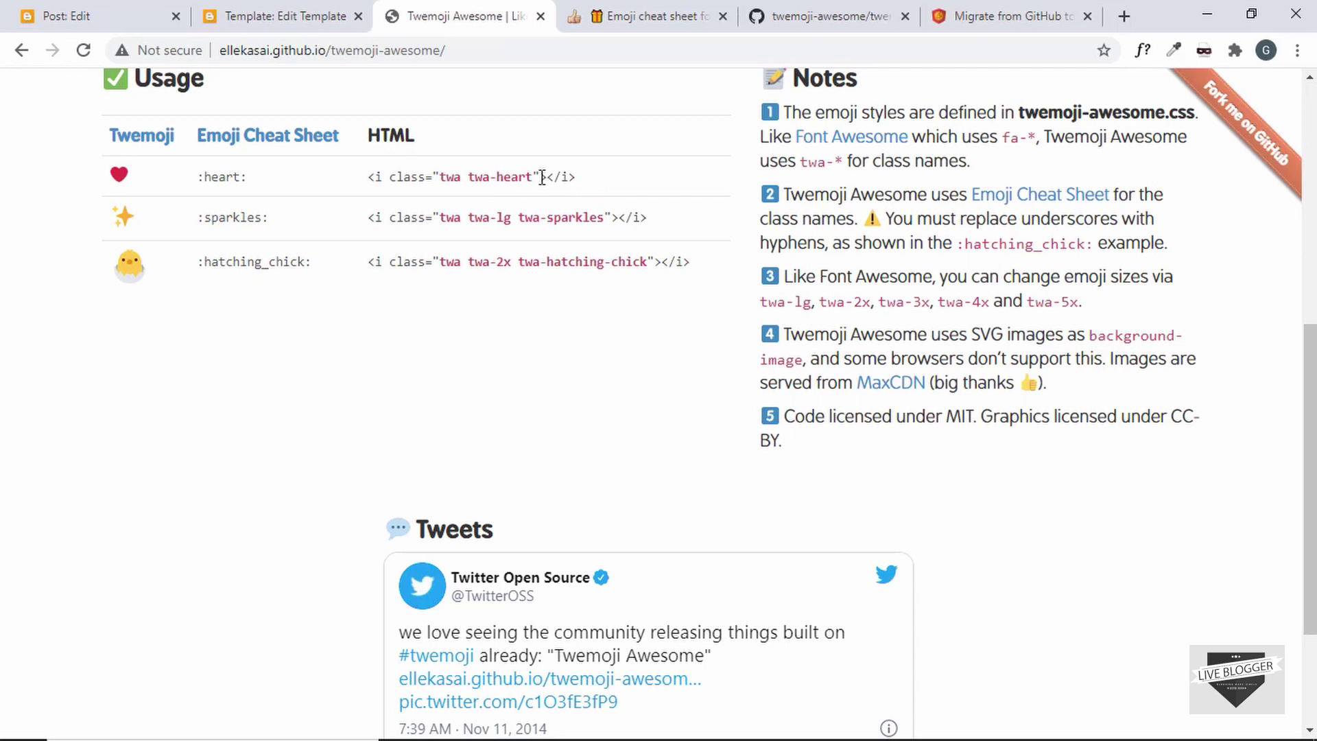
{"action": "left_click_drag", "start_coordinate": [602, 180], "coordinate": [351, 182]}
{"action": "key", "text": "ctrl+c"}
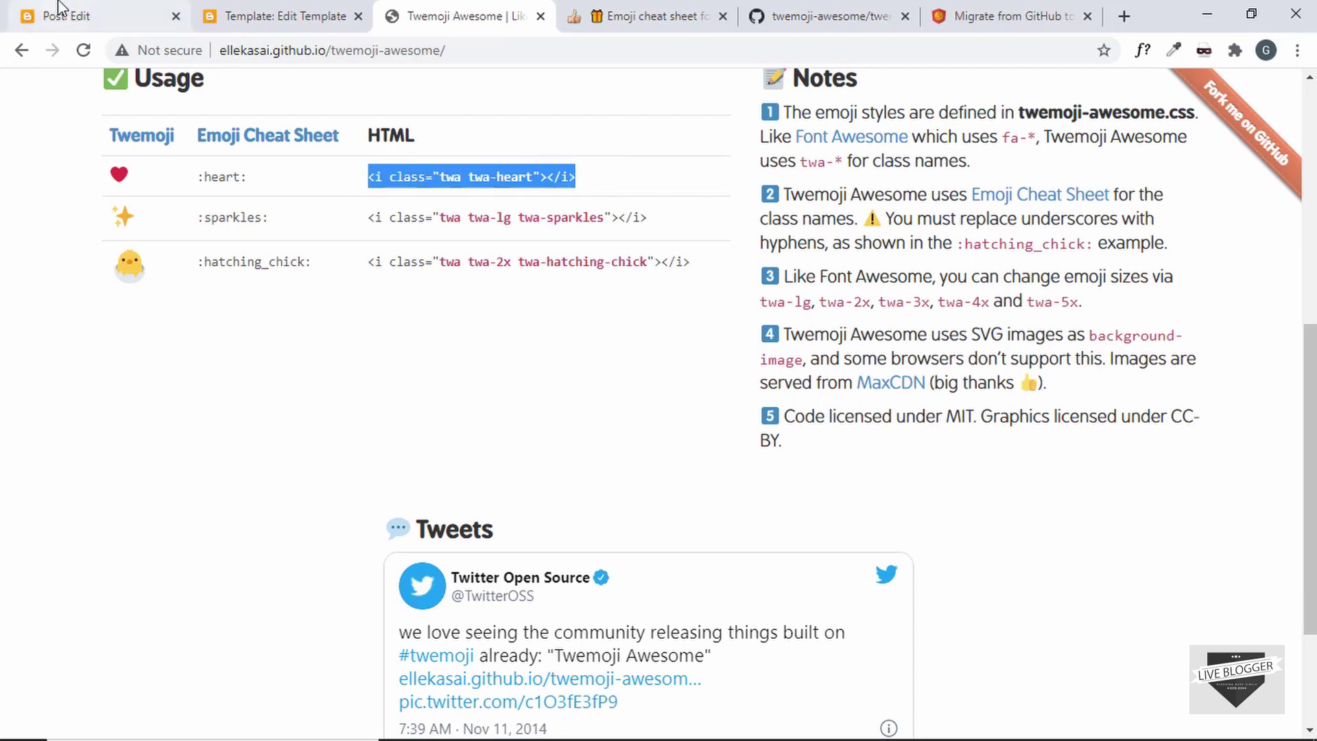
{"action": "left_click", "coordinate": [61, 14]}
{"action": "key", "text": "ctrl+v"}
Change the tag's class to twa-fire, remove its indent, and update the post.
{"action": "double_click", "coordinate": [221, 283]}
{"action": "type", "text": "fire"}
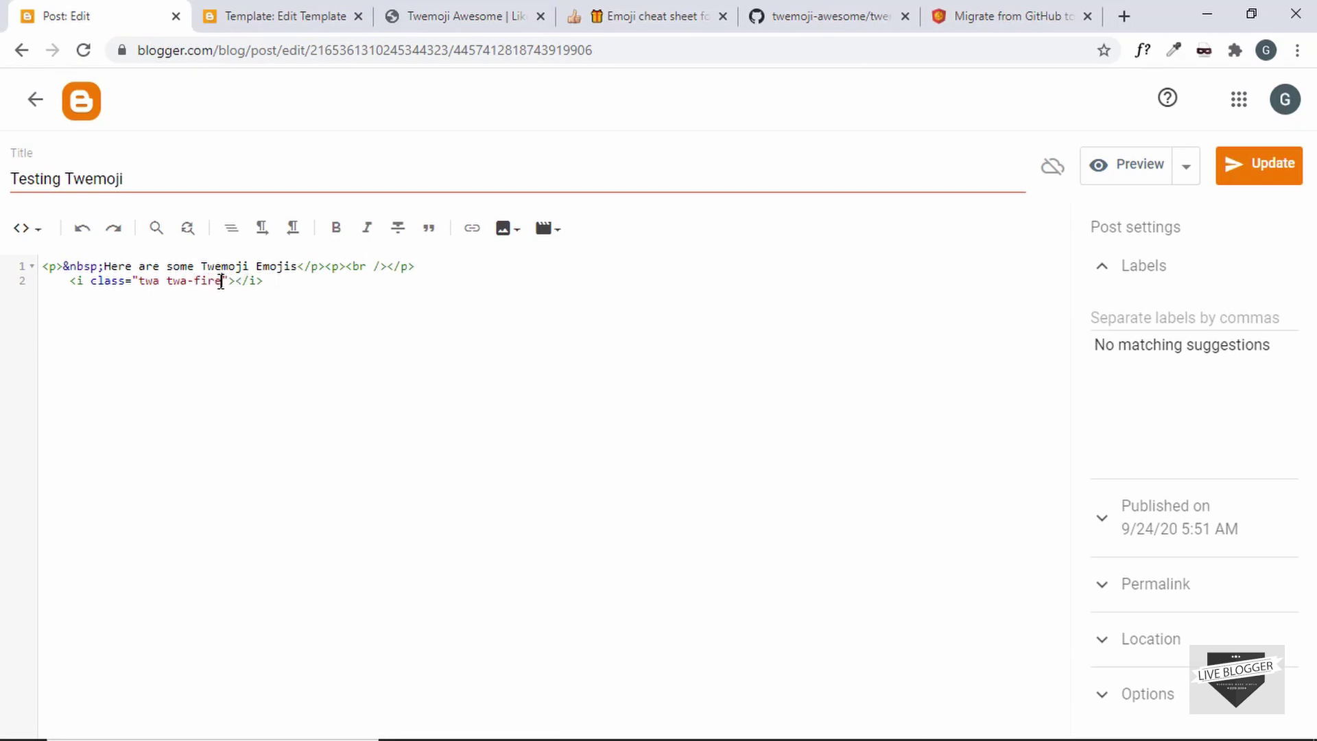
{"action": "left_click", "coordinate": [68, 282]}
{"action": "key", "text": "BackSpace"}
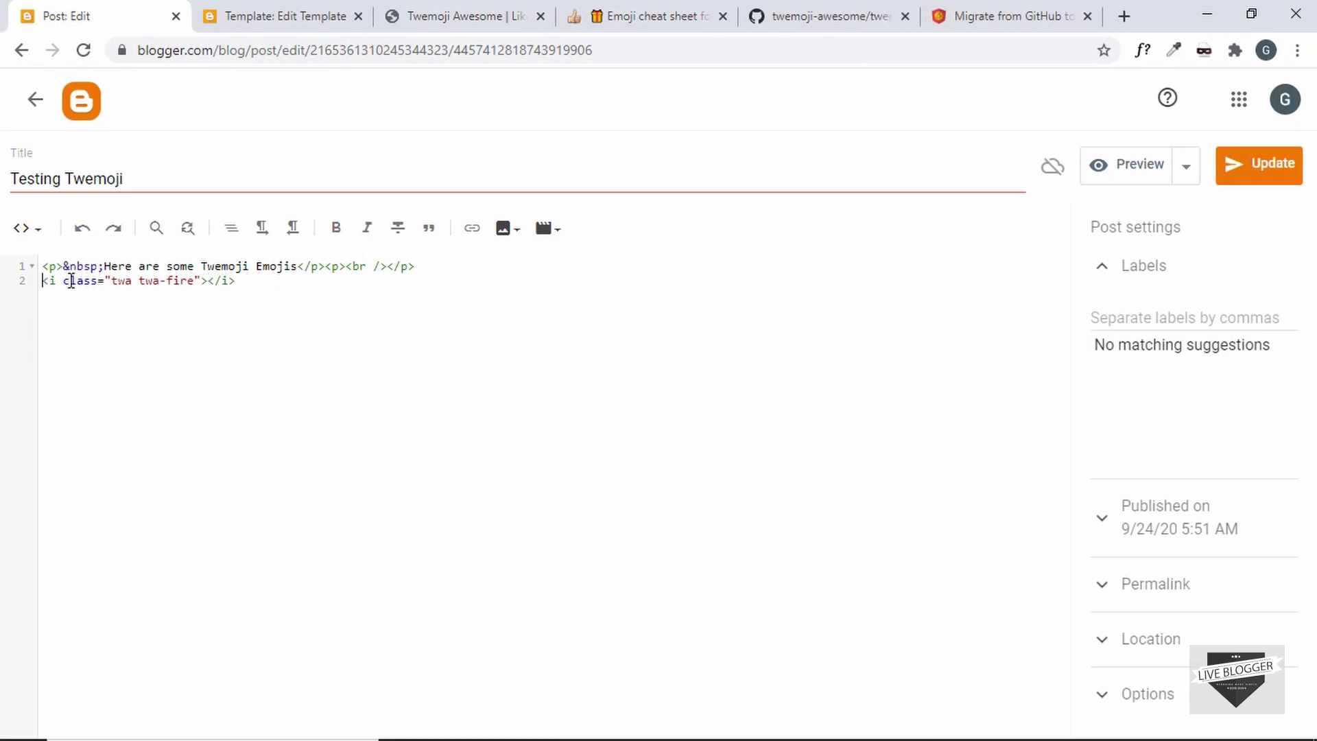
{"action": "left_click", "coordinate": [1258, 173]}
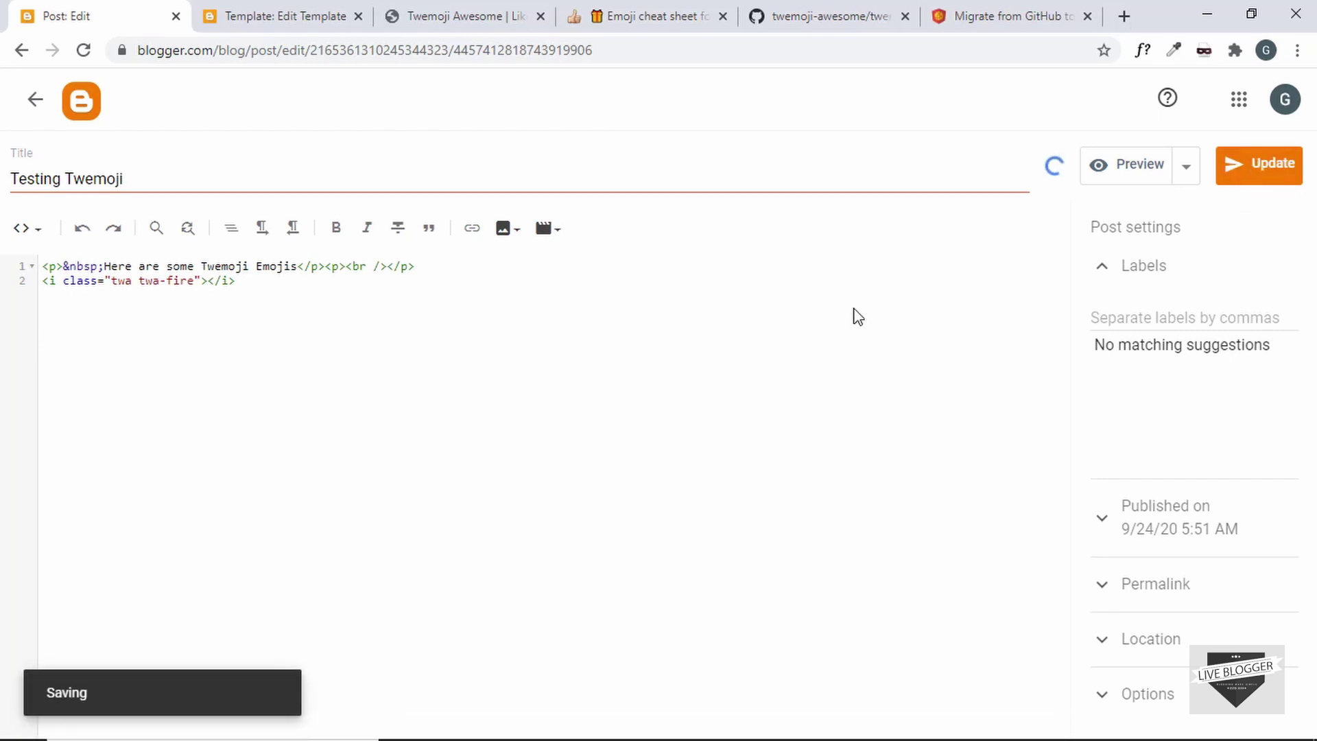
{"action": "left_click", "coordinate": [35, 100]}
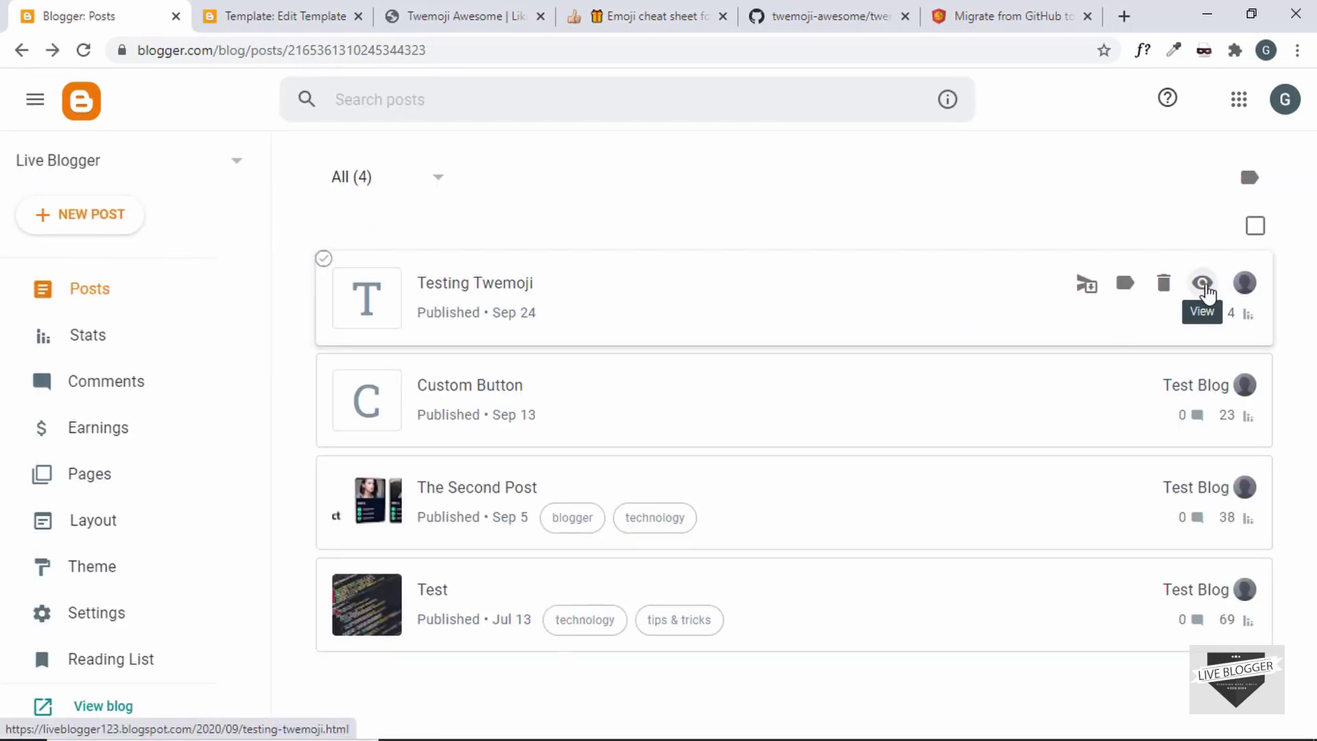
View the live Testing Twemoji post, then select the twa-2x class on Twemoji Awesome.
{"action": "left_click", "coordinate": [1203, 283]}
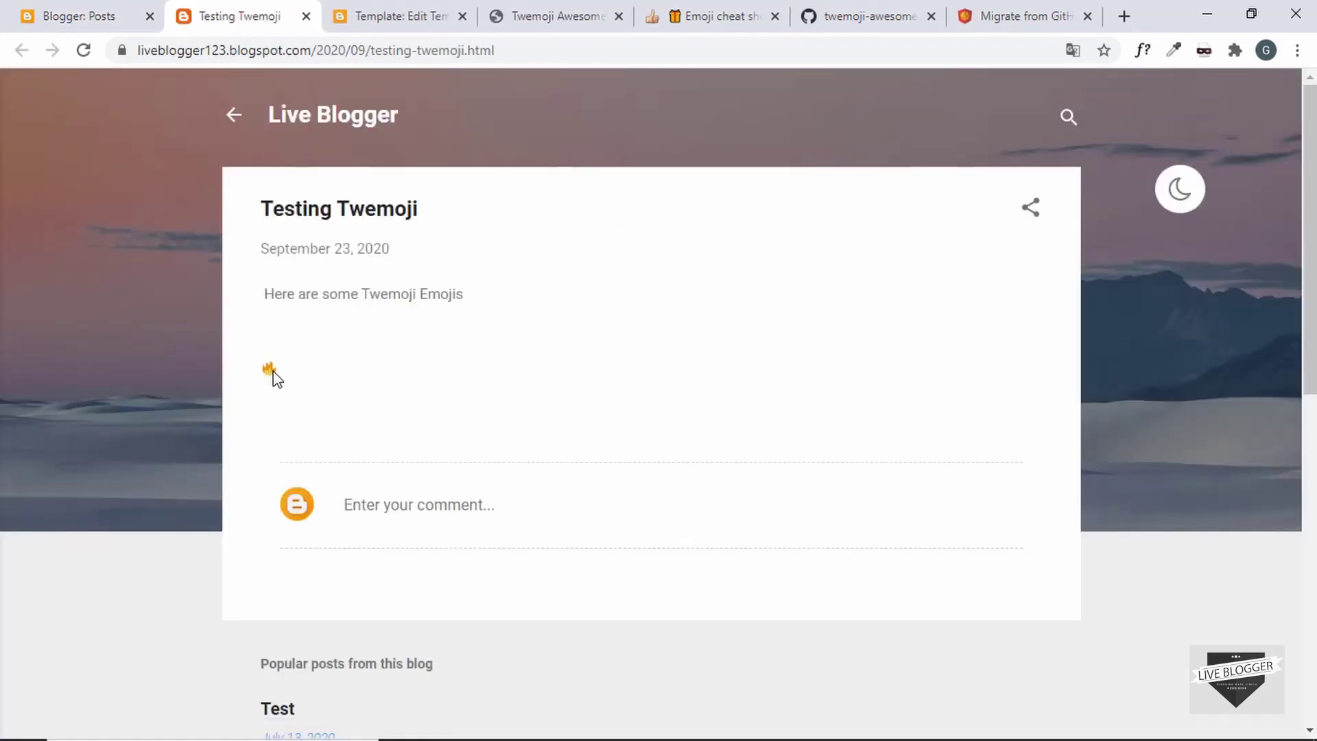
{"action": "left_click", "coordinate": [556, 15]}
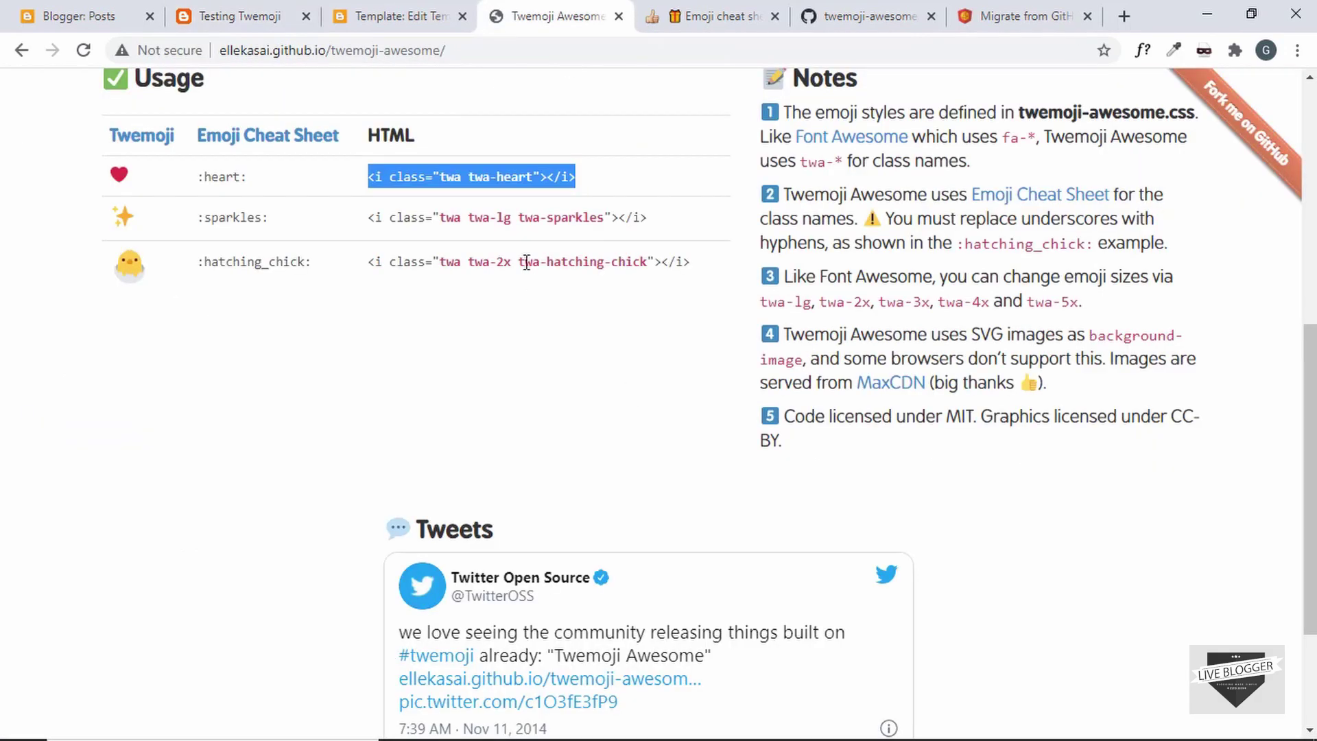
{"action": "left_click_drag", "start_coordinate": [473, 264], "coordinate": [514, 264]}
Add twa-4x to the fire tag's class, update the post, and reload the live post.
{"action": "key", "text": "ctrl+1"}
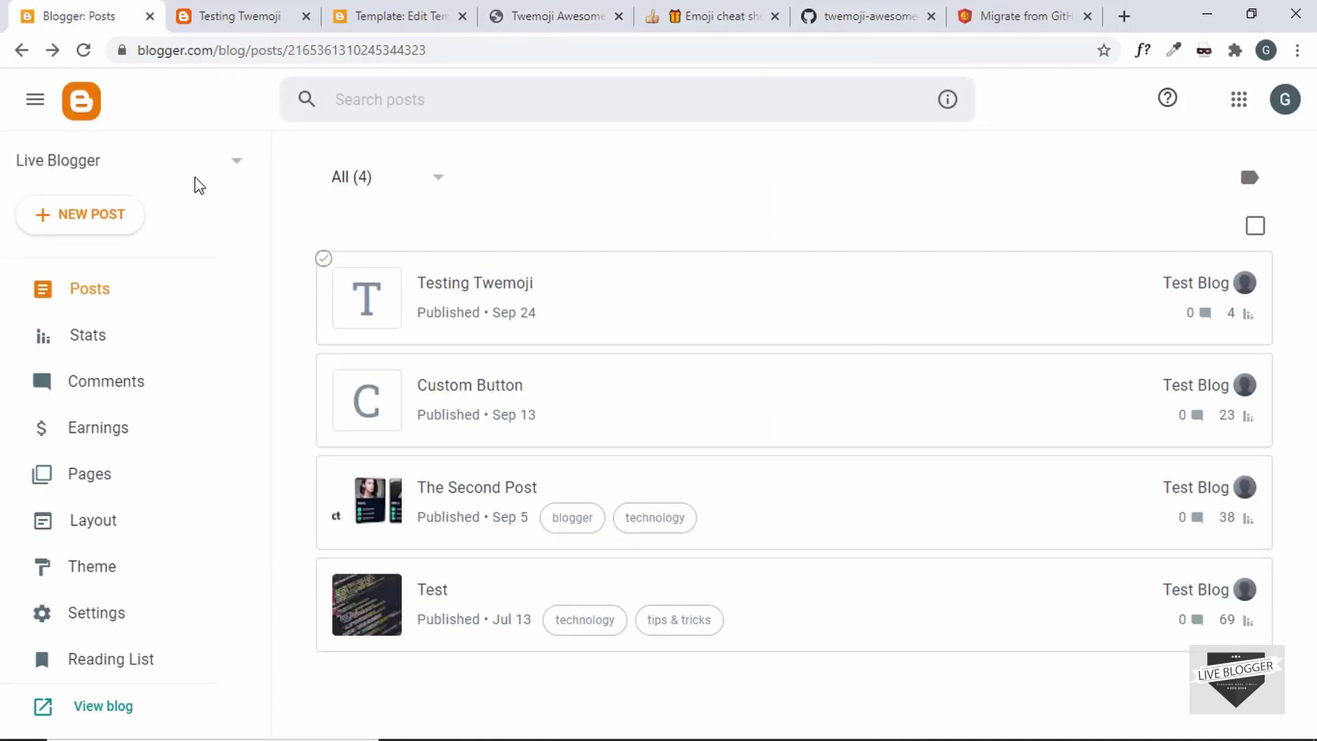
{"action": "left_click", "coordinate": [775, 312]}
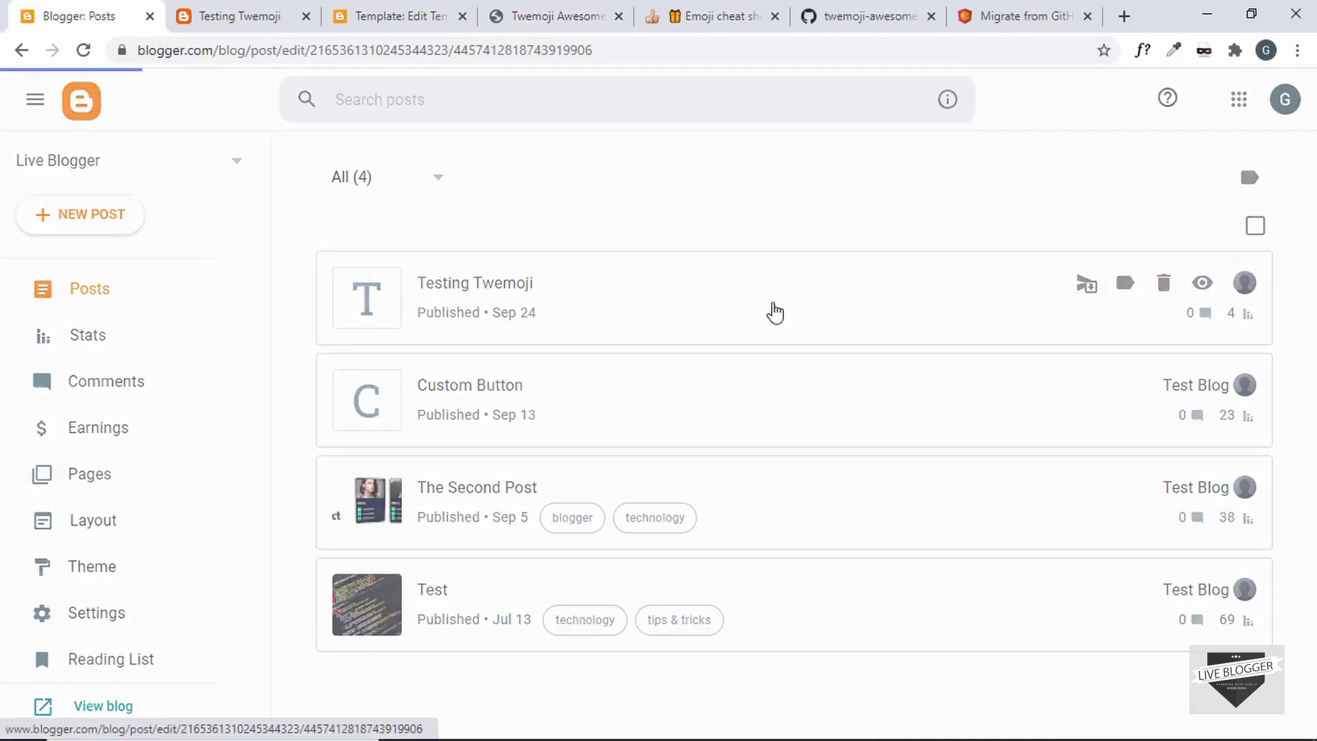
{"action": "left_click", "coordinate": [133, 280]}
{"action": "key", "text": "ctrl+v"}
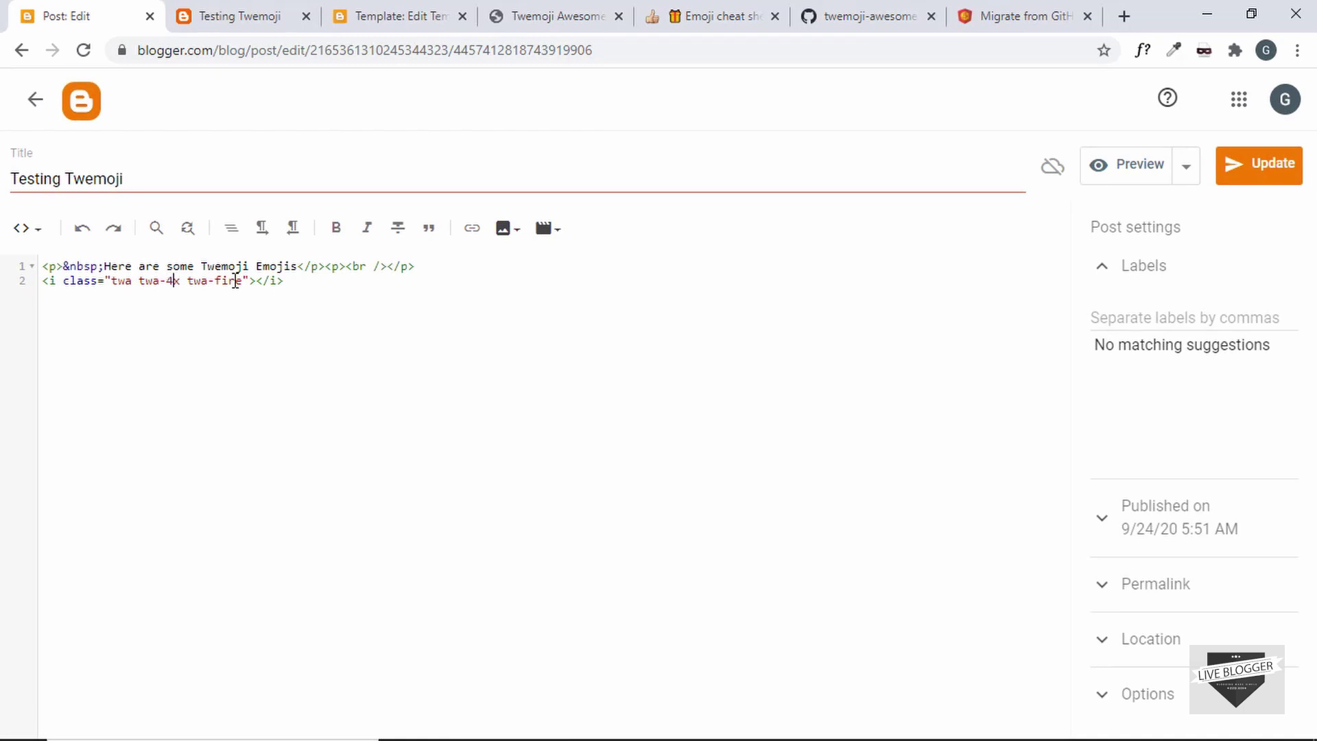
{"action": "left_click", "coordinate": [1259, 173]}
{"action": "left_click", "coordinate": [256, 16]}
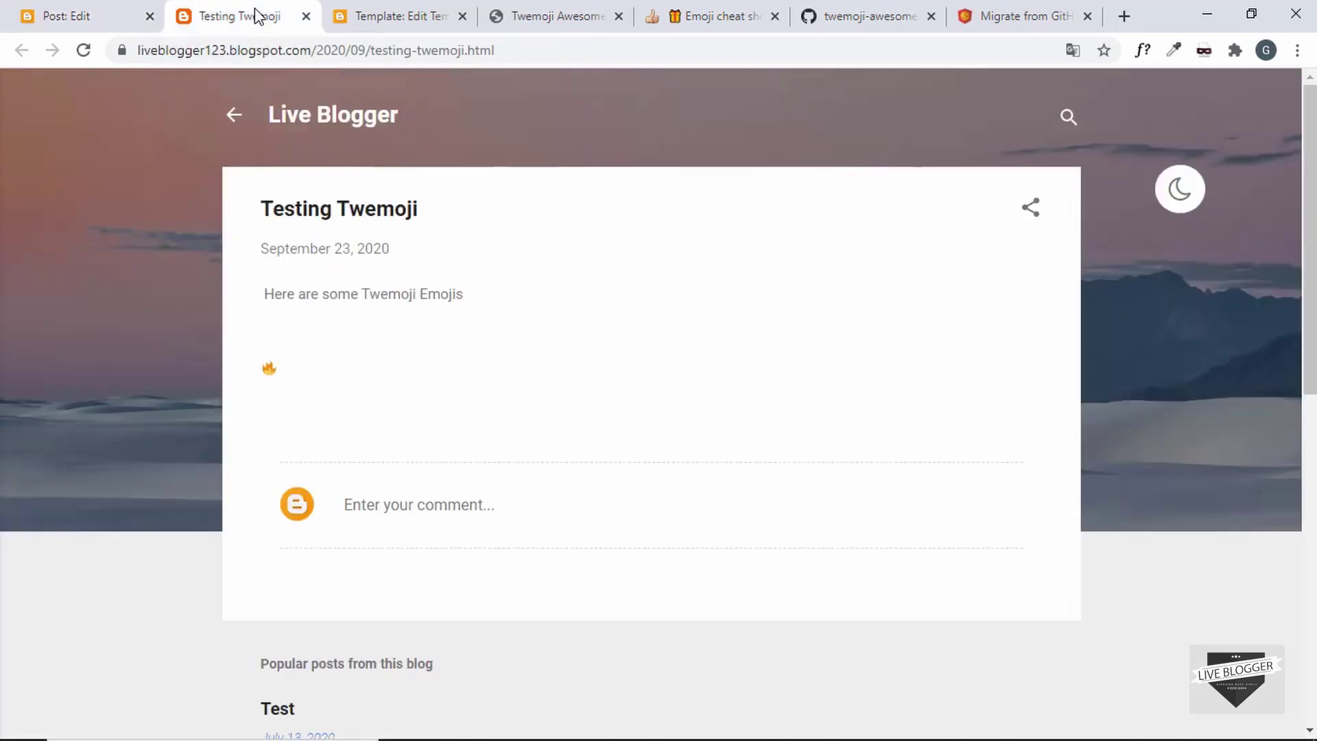
{"action": "left_click", "coordinate": [280, 45]}
{"action": "key", "text": "Return"}
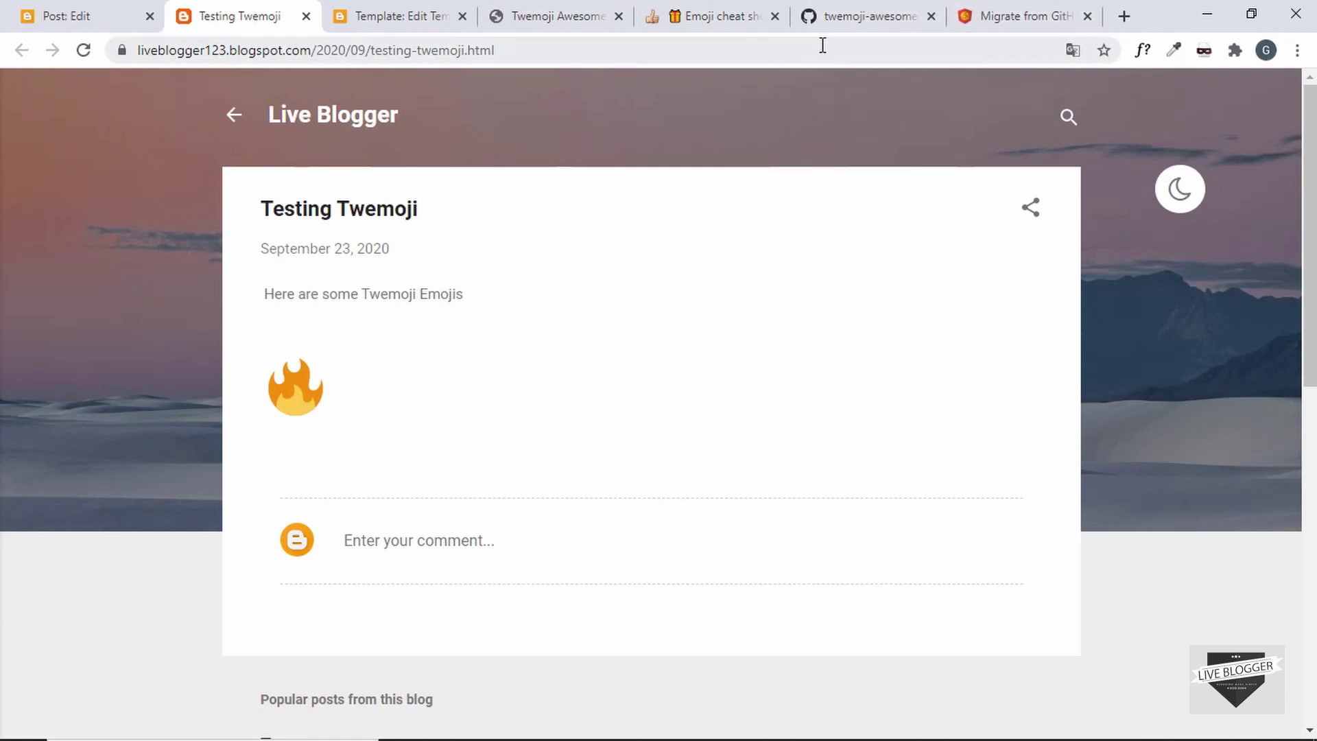
Browse the Twemoji cheat sheet for the basketball icon.
{"action": "left_click", "coordinate": [723, 15]}
{"action": "scroll", "coordinate": [832, 322], "scroll_direction": "down", "scroll_amount": 5}
{"action": "scroll", "coordinate": [832, 322], "scroll_direction": "down", "scroll_amount": 6}
{"action": "scroll", "coordinate": [832, 322], "scroll_direction": "up", "scroll_amount": 1}
{"action": "scroll", "coordinate": [432, 212], "scroll_direction": "down", "scroll_amount": 15}
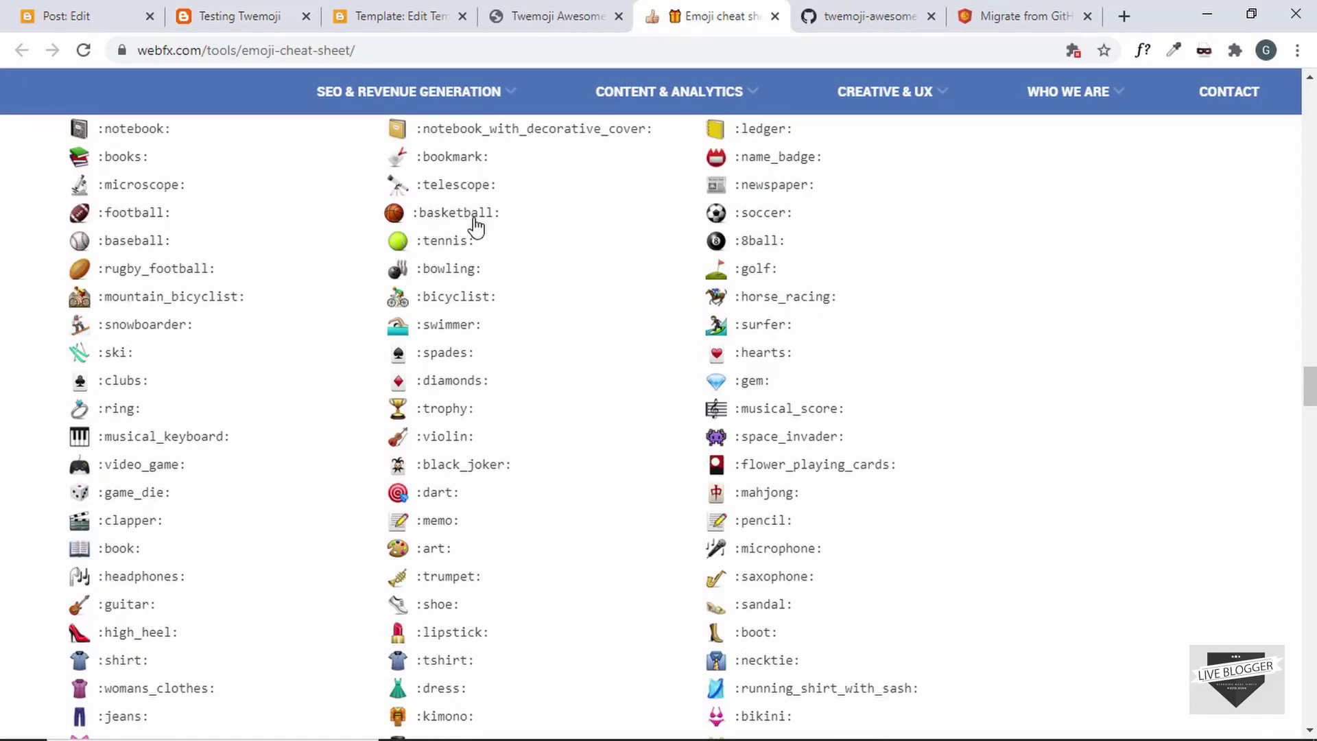
Duplicate the fire tag onto line 3 as <i class="twa twa-4x twa-basketball"></i>.
{"action": "left_click", "coordinate": [249, 11]}
{"action": "left_click", "coordinate": [117, 11]}
{"action": "left_click_drag", "start_coordinate": [283, 281], "coordinate": [36, 291]}
{"action": "key", "text": "ctrl+c"}
{"action": "left_click", "coordinate": [306, 277]}
{"action": "key", "text": "Return"}
{"action": "key", "text": "ctrl+v"}
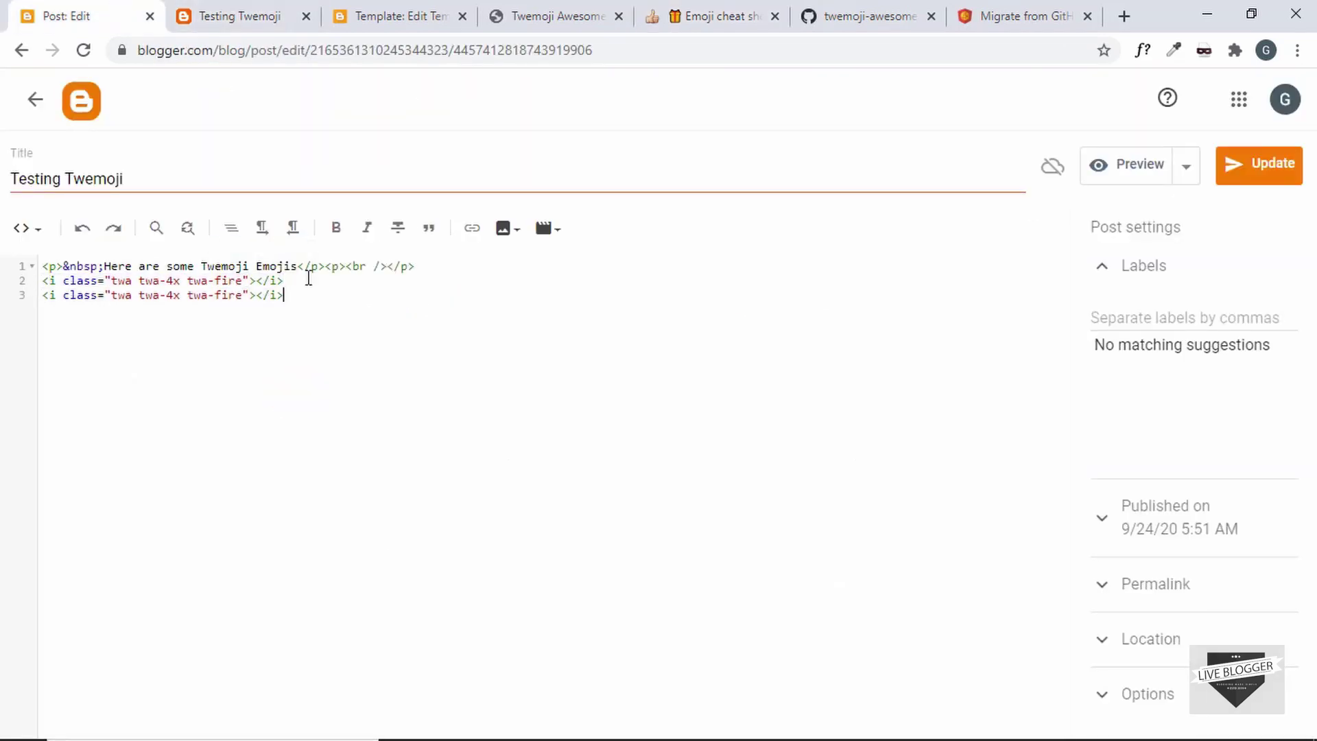
{"action": "double_click", "coordinate": [225, 297]}
{"action": "type", "text": "basketball"}
Update the post and reload the live Testing Twemoji page.
{"action": "left_click", "coordinate": [1265, 167]}
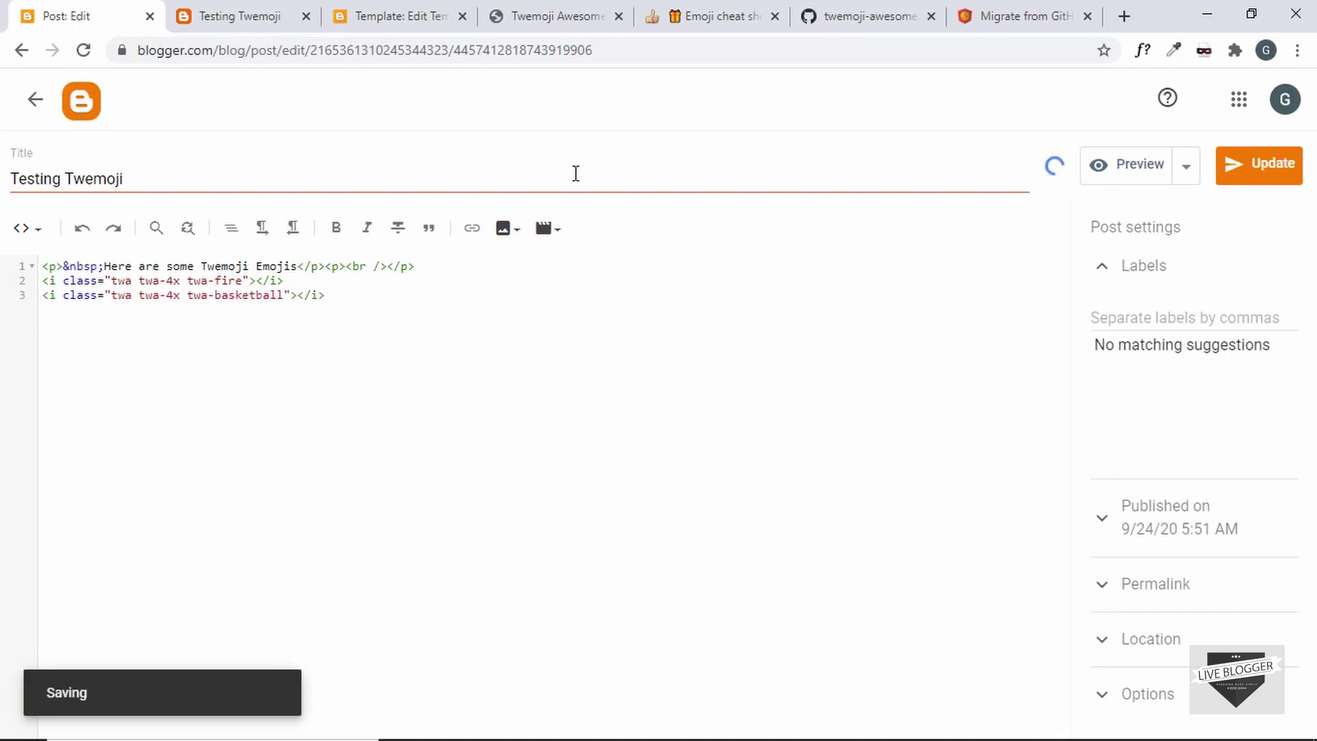
{"action": "left_click", "coordinate": [177, 14]}
{"action": "left_click", "coordinate": [258, 51]}
{"action": "key", "text": "Return"}
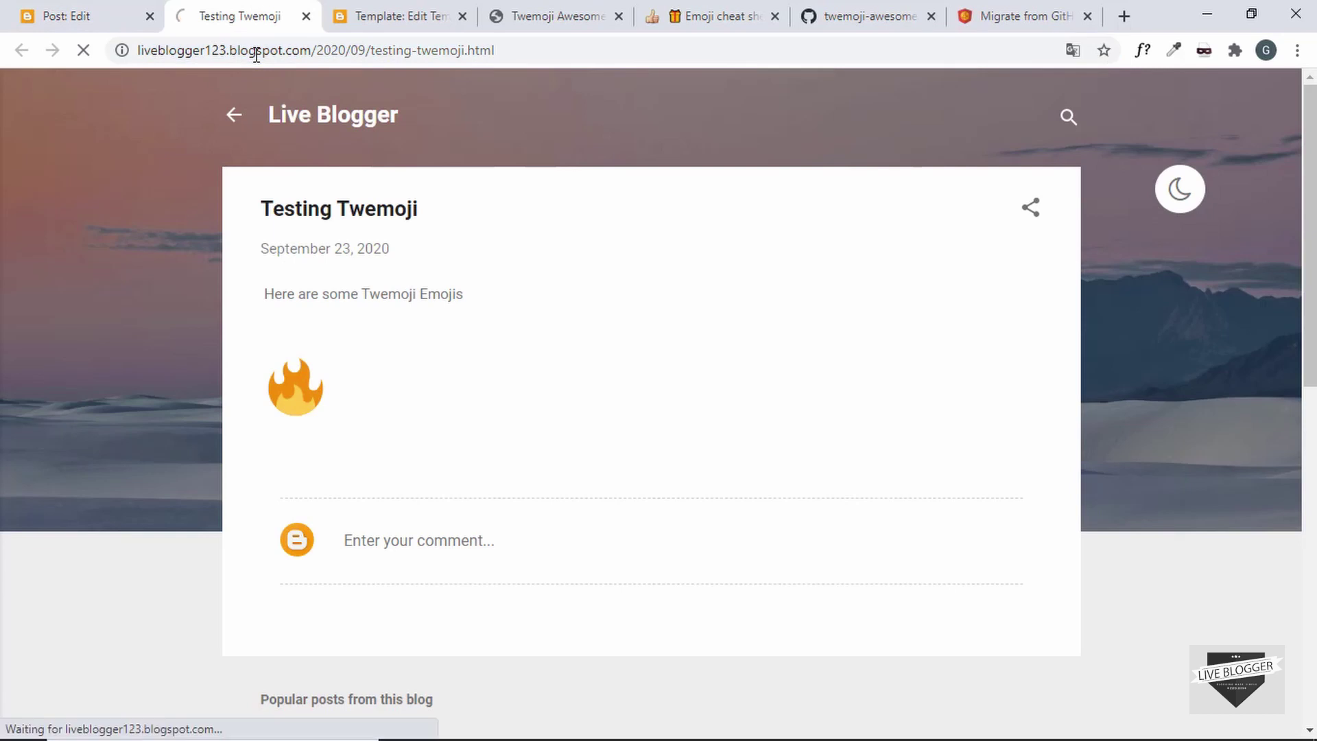